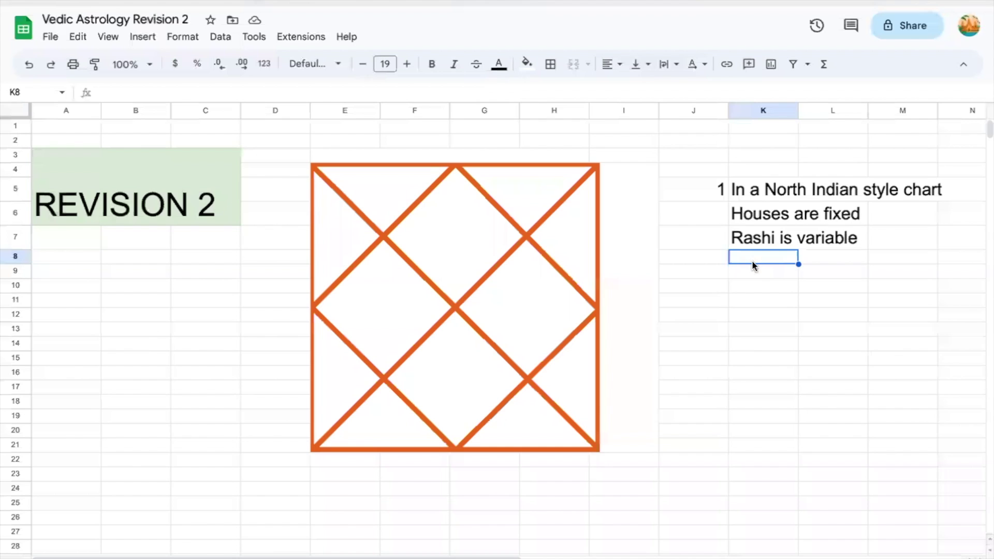
# Enter the note "Placement of planets is variable" in K8, below the existing chart notes
pyautogui.write('Placement o')
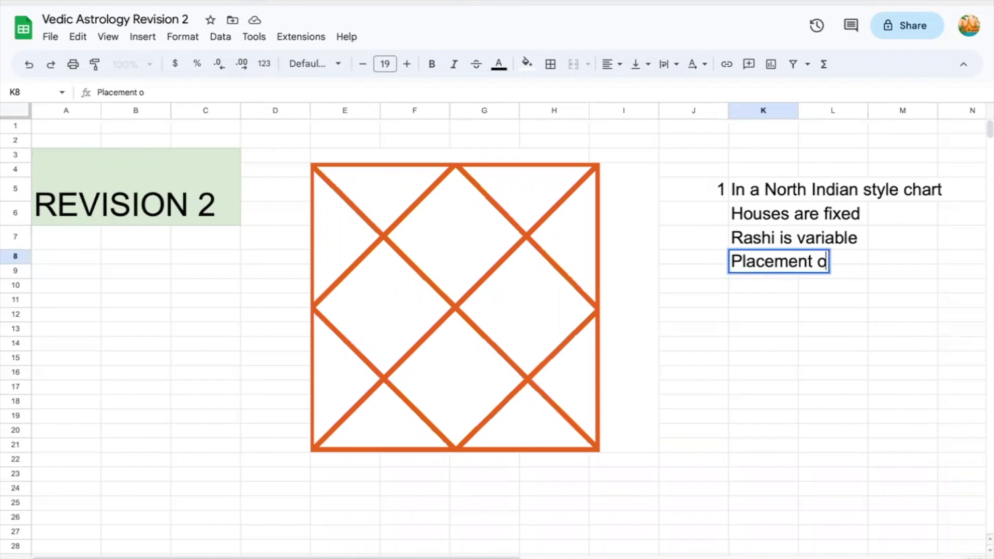
pyautogui.write('f planets os')
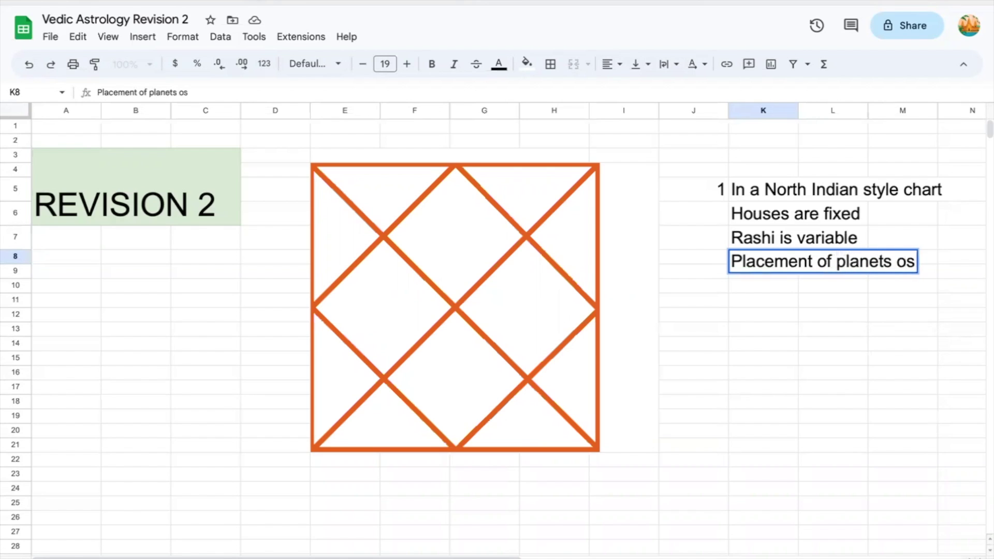
pyautogui.press('BackSpace')
pyautogui.press('BackSpace')
pyautogui.write('is variable')
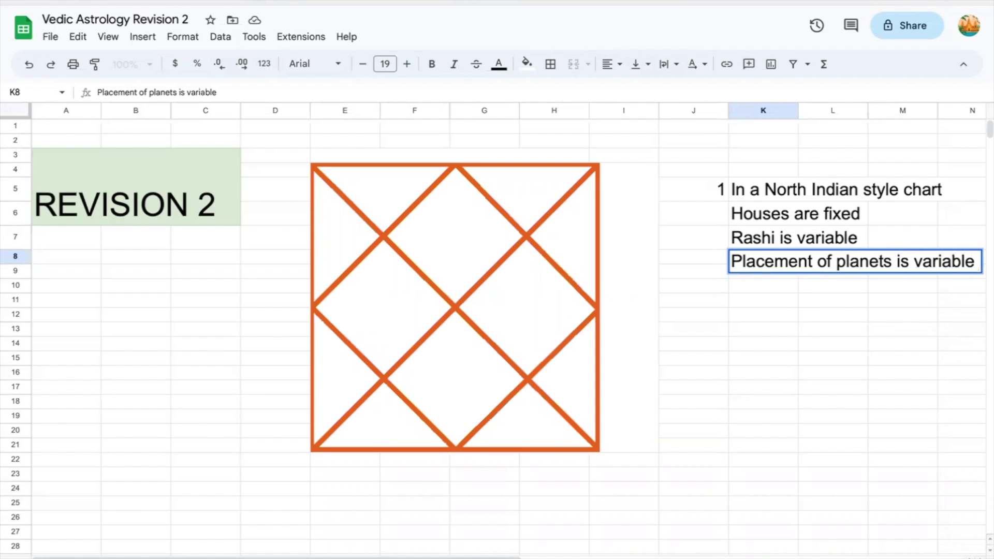
pyautogui.press('Return')
pyautogui.press('Left')
pyautogui.press('Up')
pyautogui.press('Up')
pyautogui.press('Up')
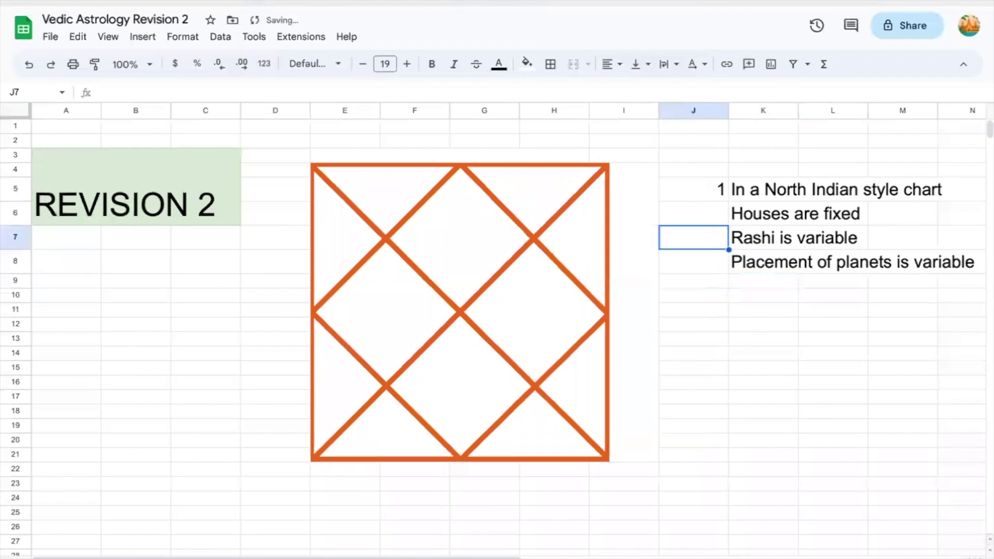
pyautogui.press('Down')
pyautogui.press('Down')
pyautogui.press('Down')
pyautogui.press('Down')
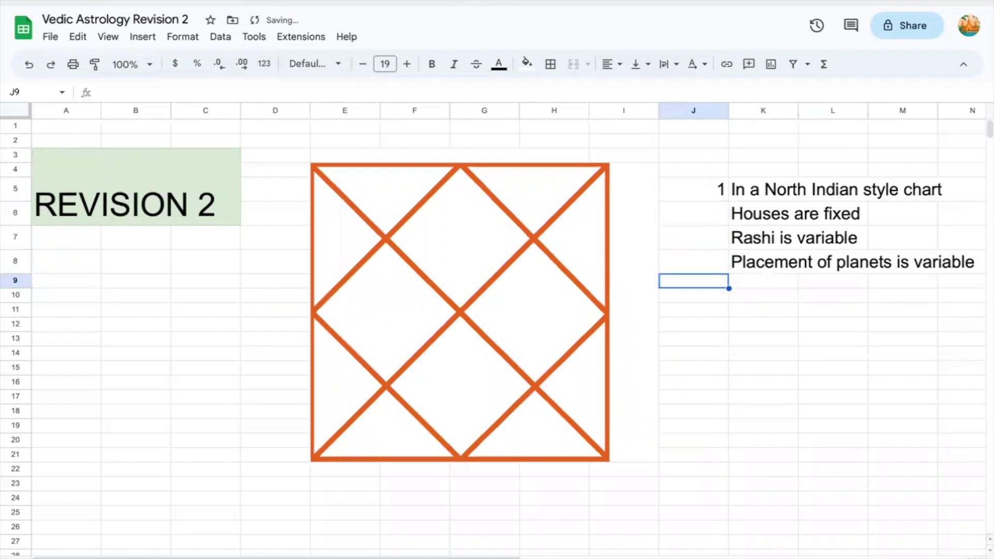
pyautogui.press('Right')
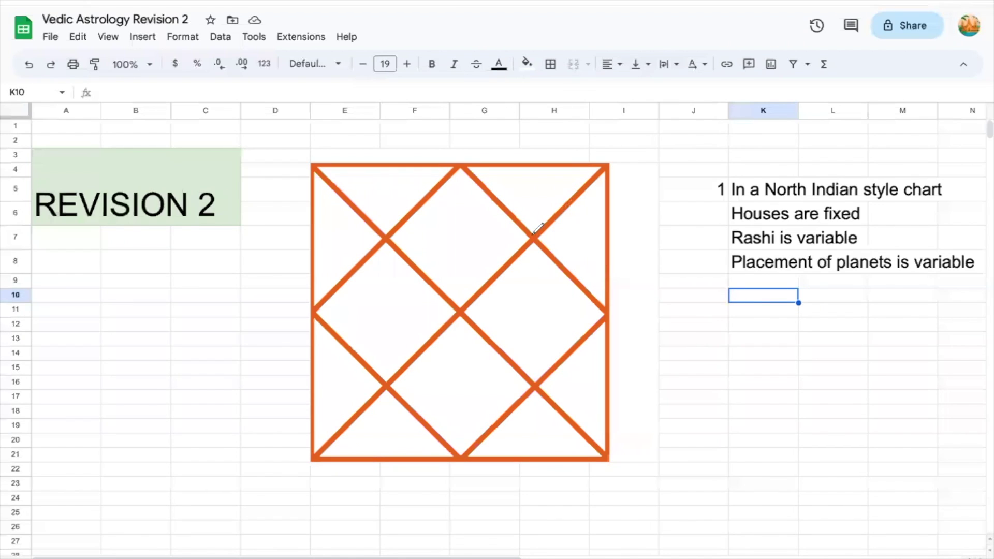
# Mark all twelve houses of the chart with red freehand check marks and clear the marks
pyautogui.moveTo(431, 224)
pyautogui.mouseDown()
pyautogui.moveTo(440, 236)
pyautogui.moveTo(455, 223)
pyautogui.mouseUp()
pyautogui.moveTo(368, 188); pyautogui.dragTo(406, 183)
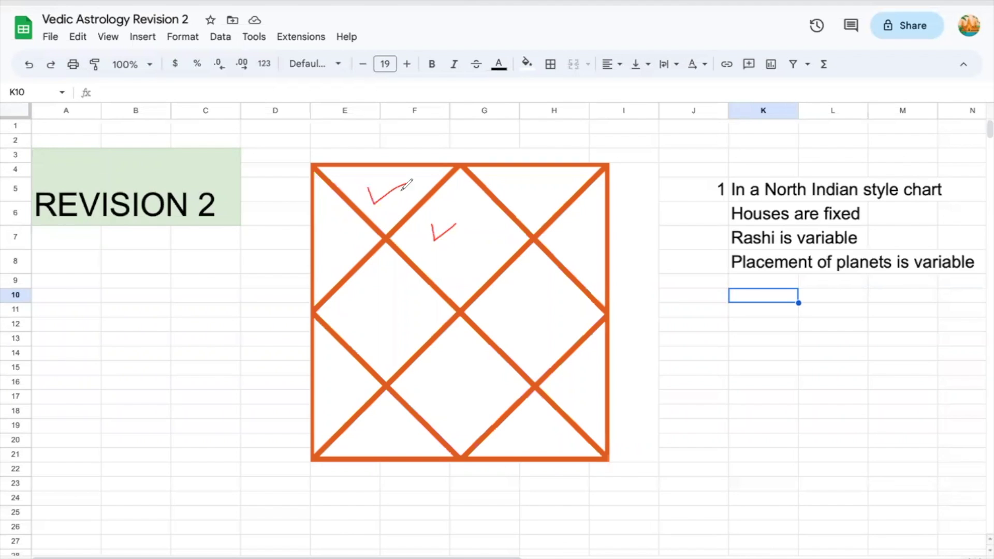
pyautogui.moveTo(333, 237)
pyautogui.mouseDown()
pyautogui.moveTo(337, 246)
pyautogui.moveTo(358, 233)
pyautogui.mouseUp()
pyautogui.moveTo(353, 312); pyautogui.dragTo(382, 311)
pyautogui.moveTo(326, 389); pyautogui.dragTo(359, 378)
pyautogui.moveTo(352, 437)
pyautogui.mouseDown()
pyautogui.moveTo(365, 446)
pyautogui.moveTo(387, 436)
pyautogui.mouseUp()
pyautogui.moveTo(418, 402); pyautogui.dragTo(502, 374)
pyautogui.moveTo(512, 434); pyautogui.dragTo(539, 431)
pyautogui.moveTo(555, 386); pyautogui.dragTo(589, 378)
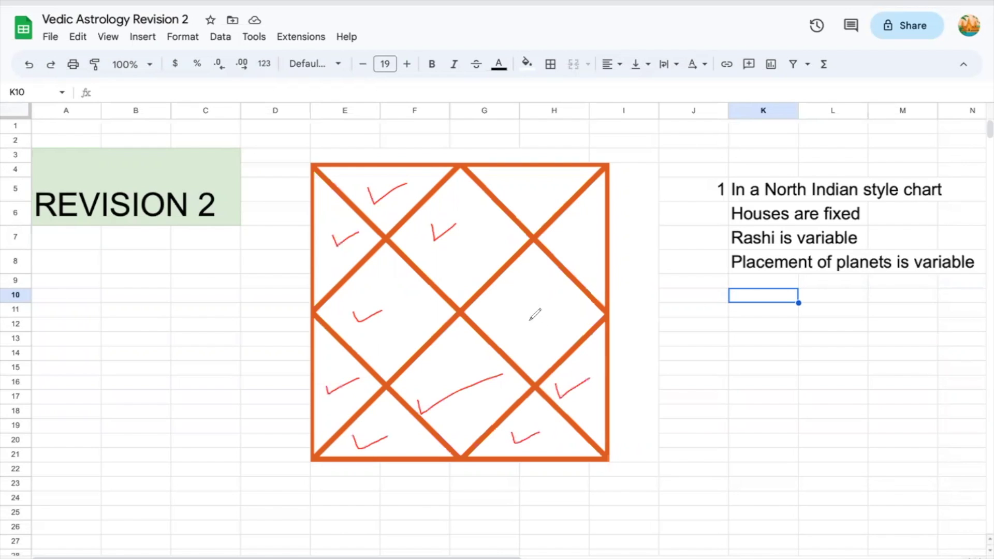
pyautogui.moveTo(516, 315); pyautogui.dragTo(559, 299)
pyautogui.moveTo(565, 232); pyautogui.dragTo(582, 224)
pyautogui.moveTo(511, 189); pyautogui.dragTo(546, 187)
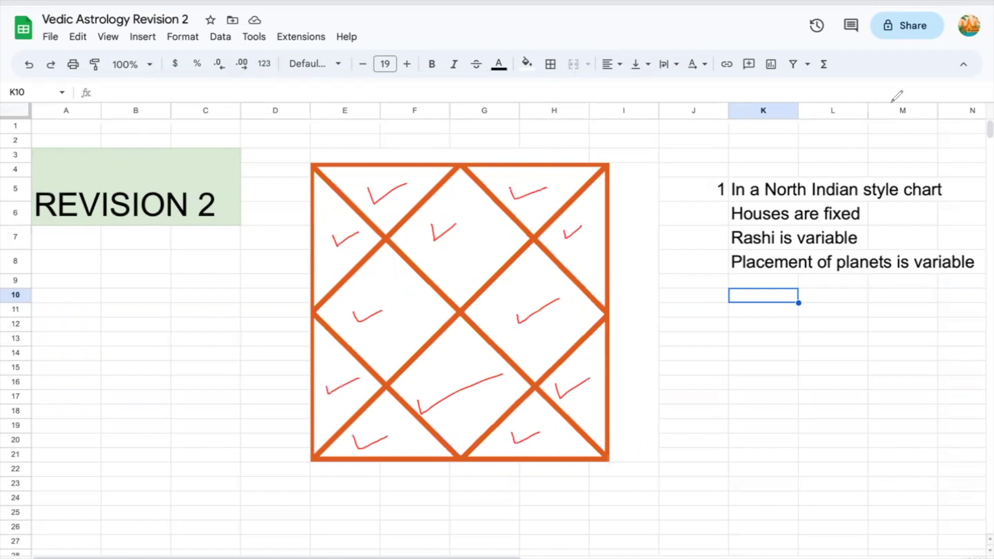
pyautogui.press('e')
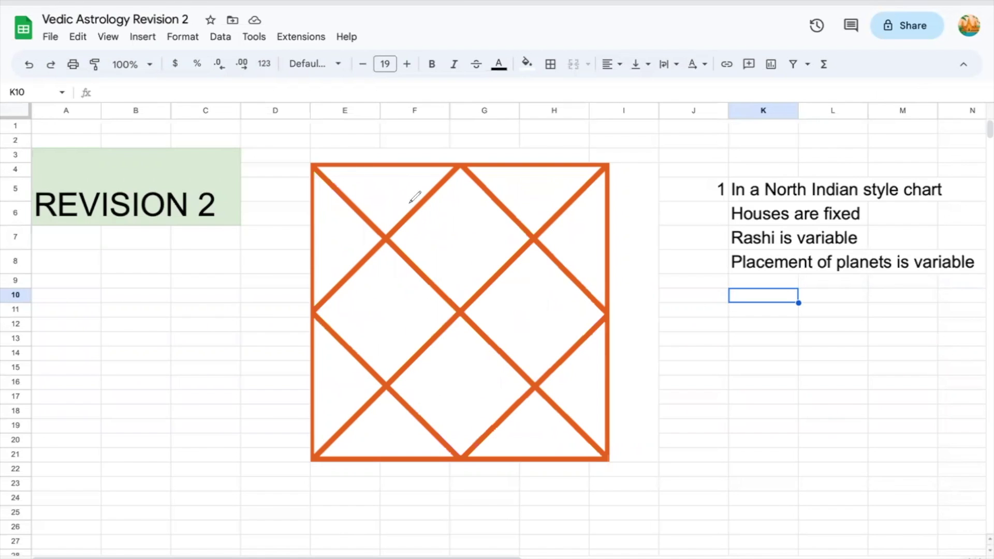
# Handwrite a boxed 3 and "Mo" with a check mark in the chart's top-centre diamond house
pyautogui.moveTo(455, 257)
pyautogui.mouseDown()
pyautogui.moveTo(459, 250)
pyautogui.moveTo(450, 284)
pyautogui.mouseUp()
pyautogui.moveTo(441, 250)
pyautogui.mouseDown()
pyautogui.moveTo(480, 275)
pyautogui.moveTo(449, 286)
pyautogui.mouseUp()
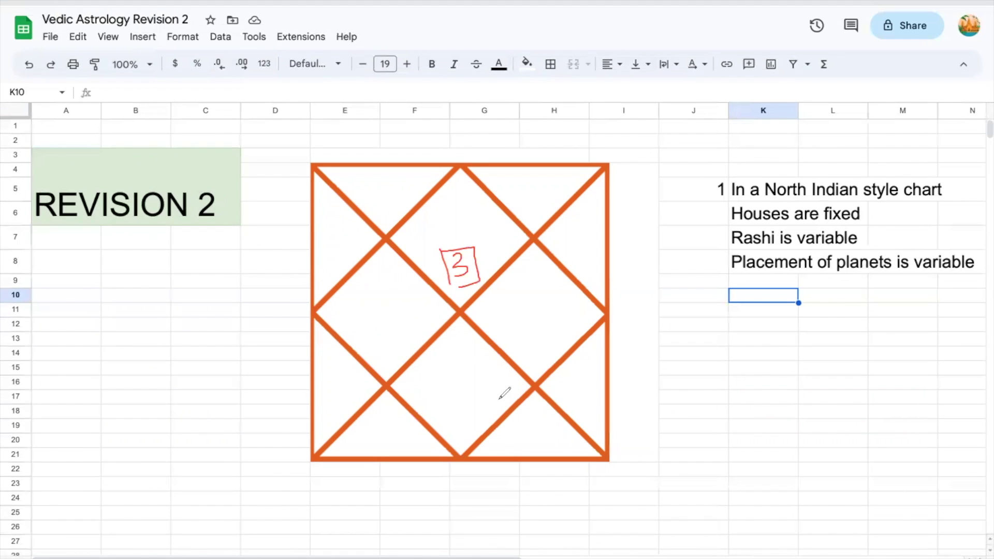
pyautogui.moveTo(442, 221)
pyautogui.mouseDown()
pyautogui.moveTo(448, 203)
pyautogui.moveTo(466, 207)
pyautogui.mouseUp()
pyautogui.moveTo(473, 228); pyautogui.dragTo(511, 210)
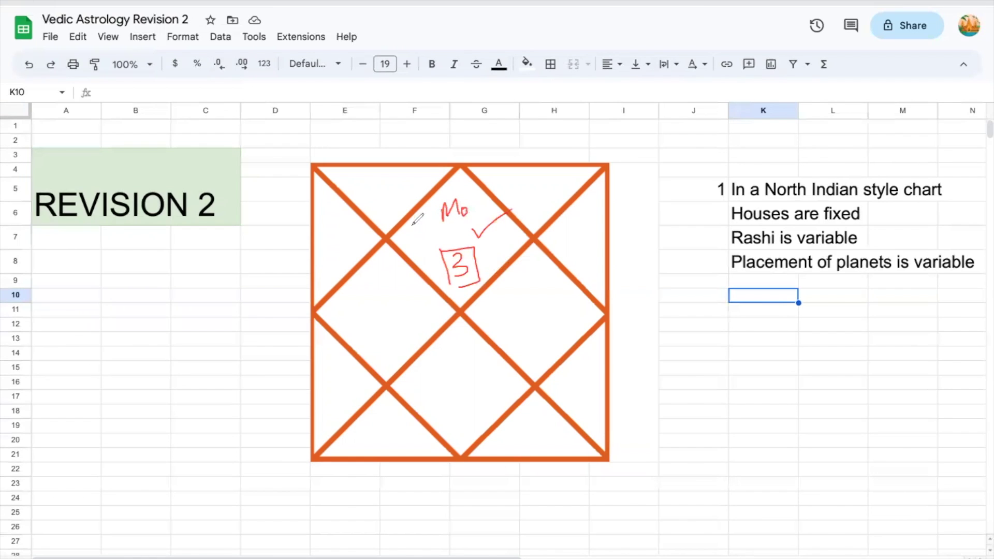
# Handwrite 4 and "Mo" in the chart's upper-left top triangle, ticking both the 4 and the boxed 3
pyautogui.moveTo(381, 197); pyautogui.dragTo(385, 212)
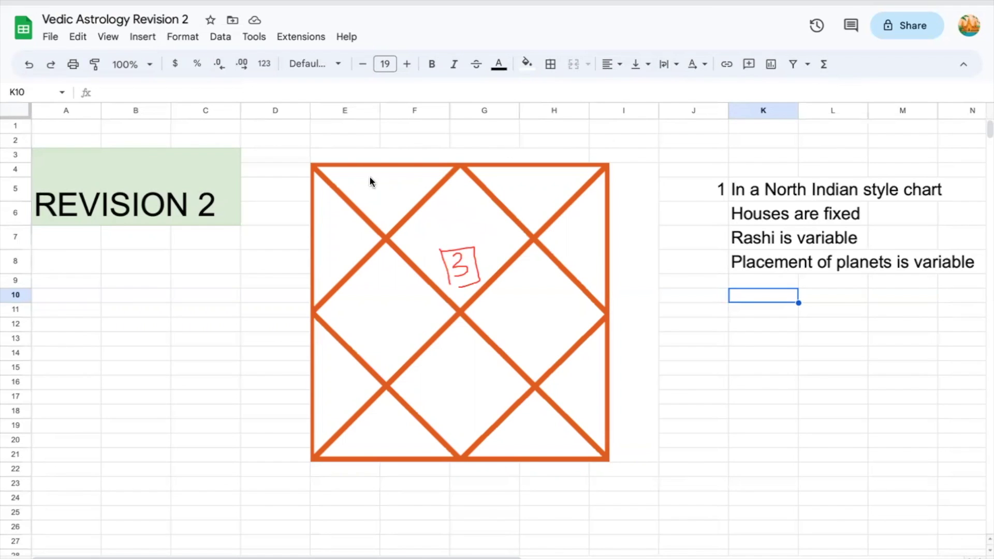
pyautogui.moveTo(351, 189)
pyautogui.mouseDown()
pyautogui.moveTo(352, 172)
pyautogui.moveTo(377, 175)
pyautogui.mouseUp()
pyautogui.moveTo(490, 254); pyautogui.dragTo(544, 241)
pyautogui.moveTo(383, 198)
pyautogui.mouseDown()
pyautogui.moveTo(396, 208)
pyautogui.moveTo(391, 226)
pyautogui.moveTo(449, 166)
pyautogui.mouseUp()
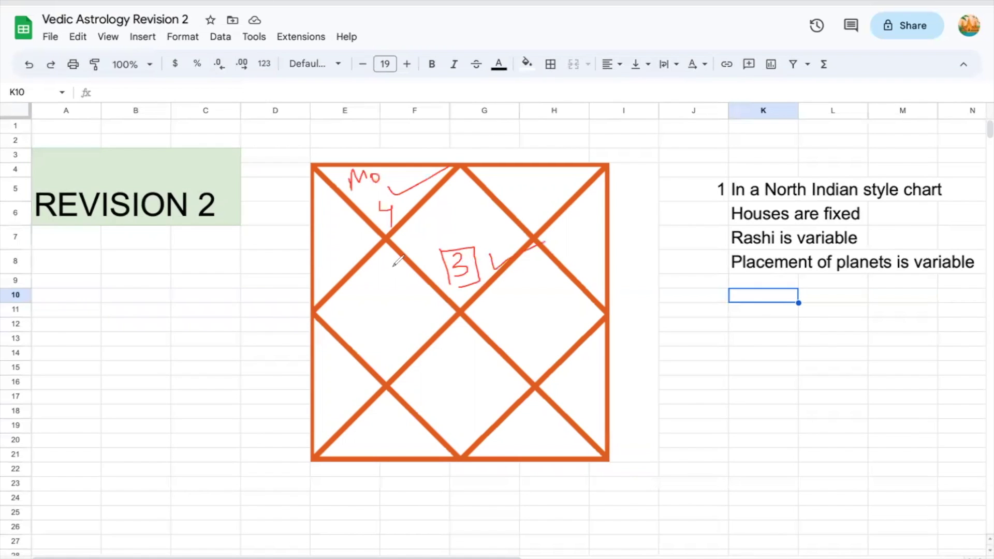
# Handwrite 5 and an underlined "Me" in the chart's upper-left side triangle, tick the boxed 3, and clear all the drawings
pyautogui.moveTo(322, 269)
pyautogui.mouseDown()
pyautogui.moveTo(337, 242)
pyautogui.moveTo(357, 251)
pyautogui.mouseUp()
pyautogui.moveTo(334, 202)
pyautogui.mouseDown()
pyautogui.moveTo(325, 205)
pyautogui.moveTo(342, 207)
pyautogui.moveTo(337, 214)
pyautogui.mouseUp()
pyautogui.moveTo(480, 247); pyautogui.dragTo(526, 218)
pyautogui.moveTo(316, 275); pyautogui.dragTo(376, 270)
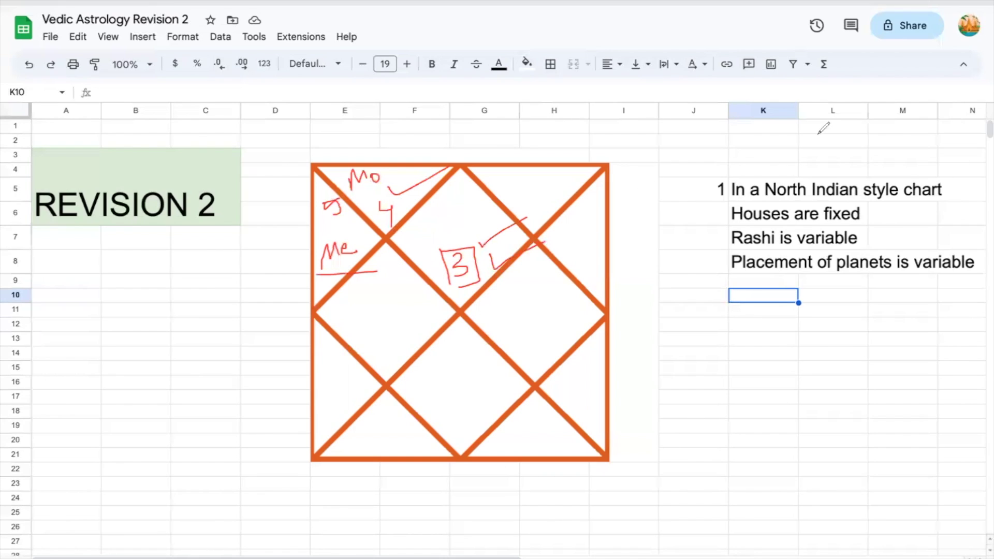
pyautogui.press('e')
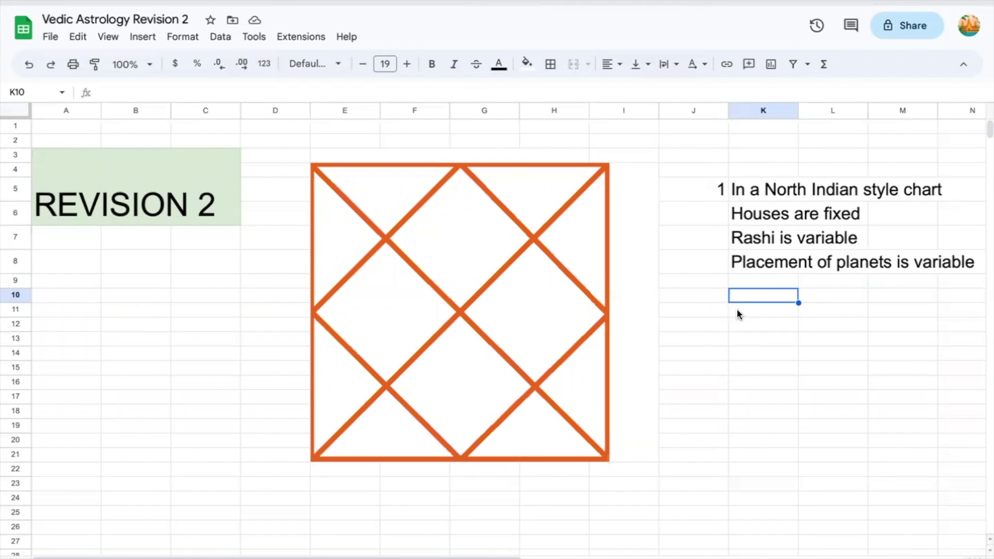
# Enter the headings "Rashi english" in C26 and "rashi hindi" in E26, below the chart
pyautogui.click(702, 323)
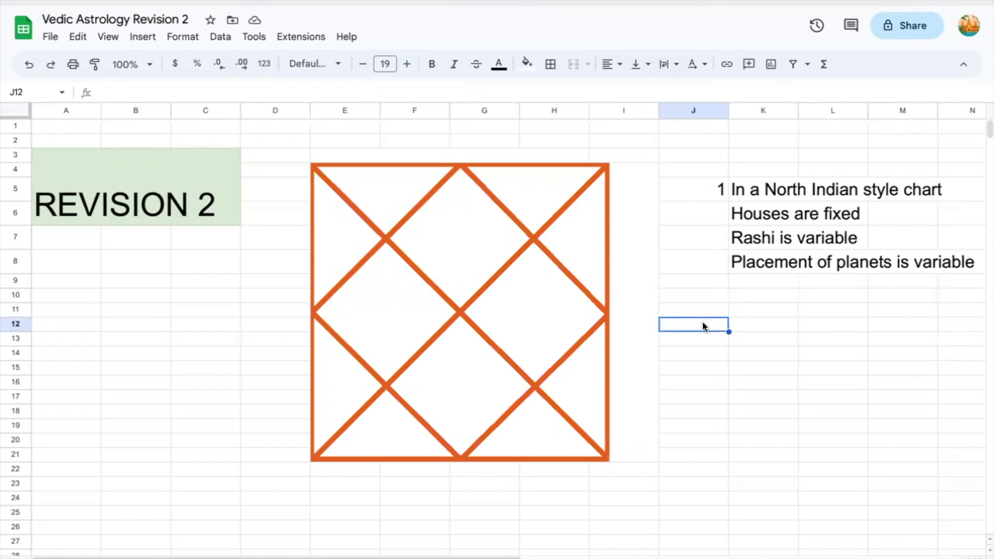
pyautogui.scroll(-14, 701, 325)
pyautogui.scroll(8, 648, 370)
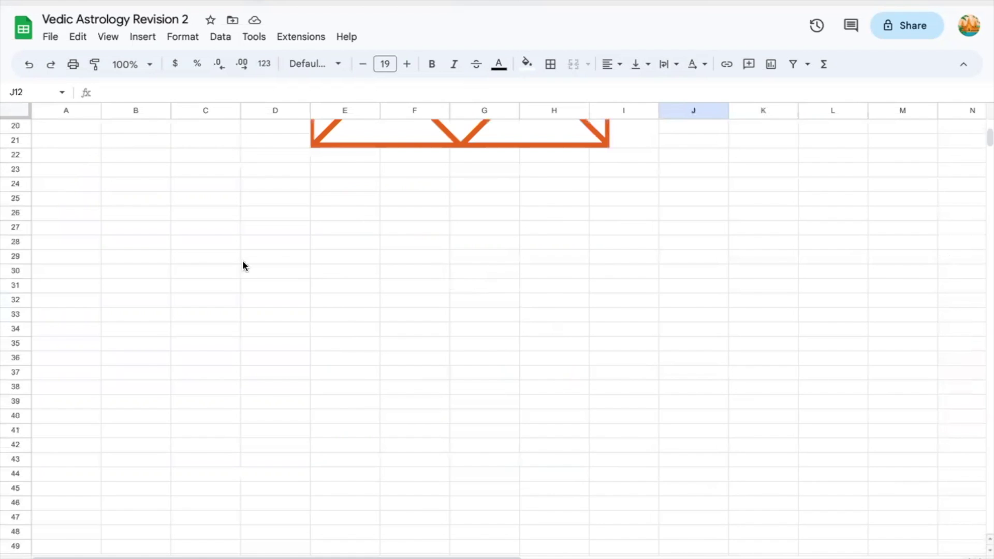
pyautogui.click(187, 221)
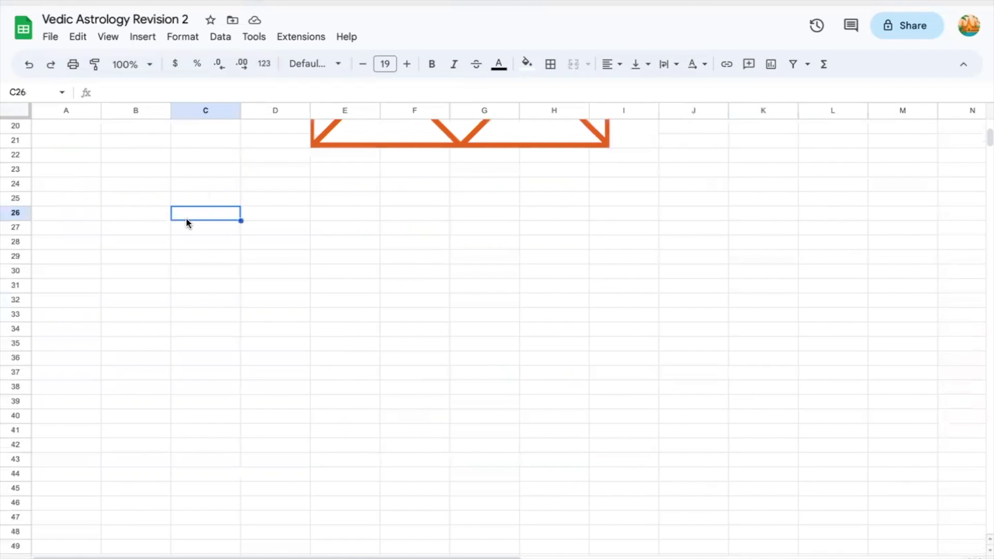
pyautogui.write('Rashi english')
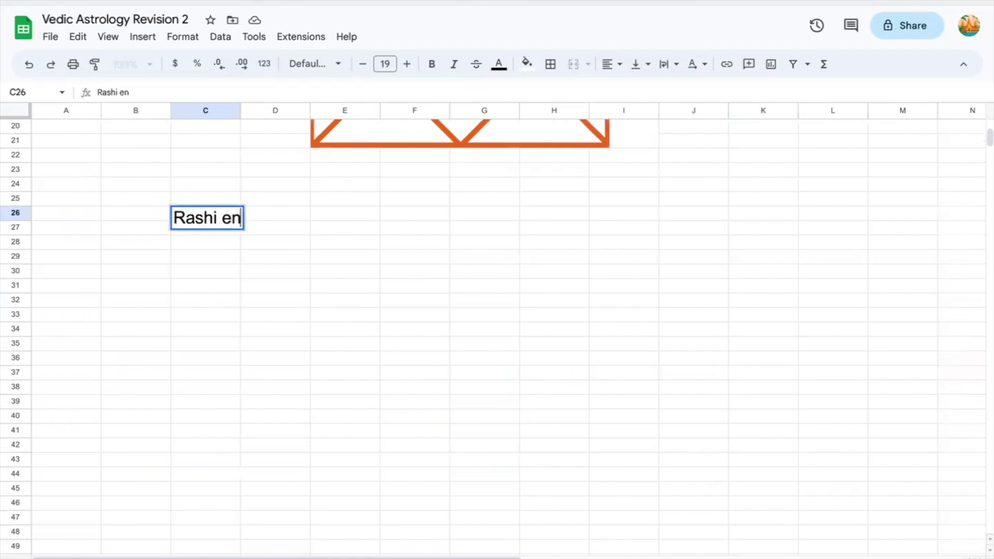
pyautogui.press('Return')
pyautogui.press('Right')
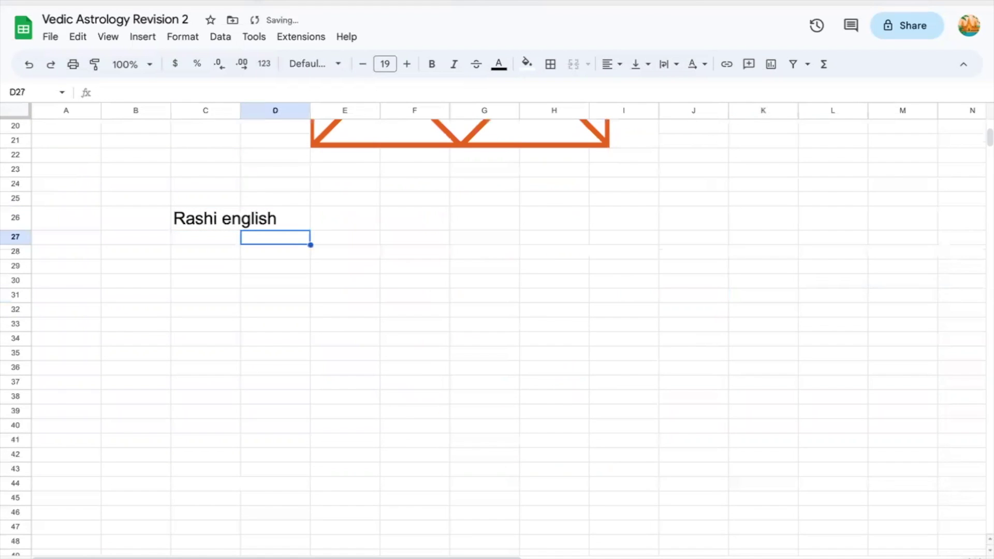
pyautogui.press('Right')
pyautogui.press('Up')
pyautogui.write('rashi hindi')
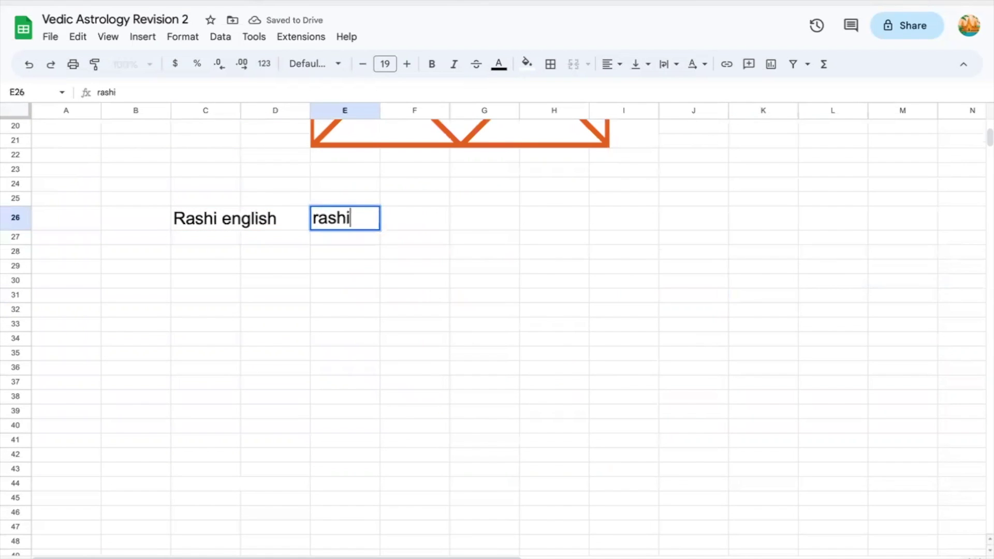
pyautogui.press('Return')
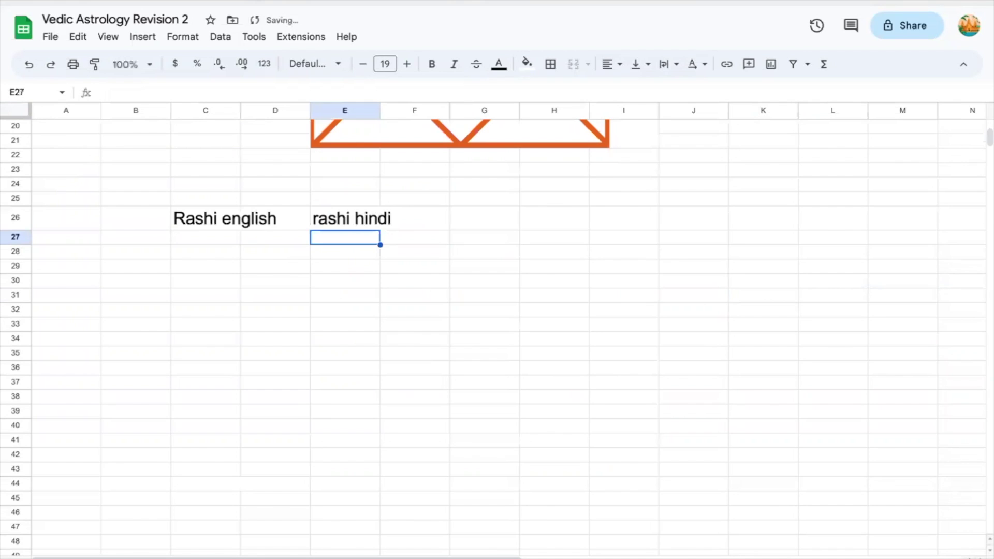
# Add the heading "swami / Lord" in G26
pyautogui.press('Right')
pyautogui.press('Right')
pyautogui.press('Up')
pyautogui.press('Right')
pyautogui.press('Left')
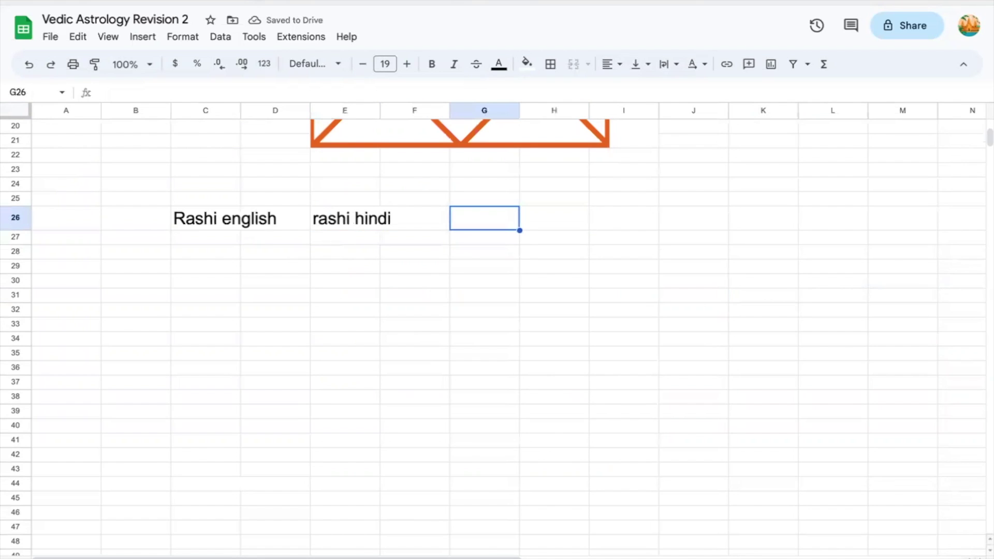
pyautogui.write('swami / Lord')
pyautogui.press('Return')
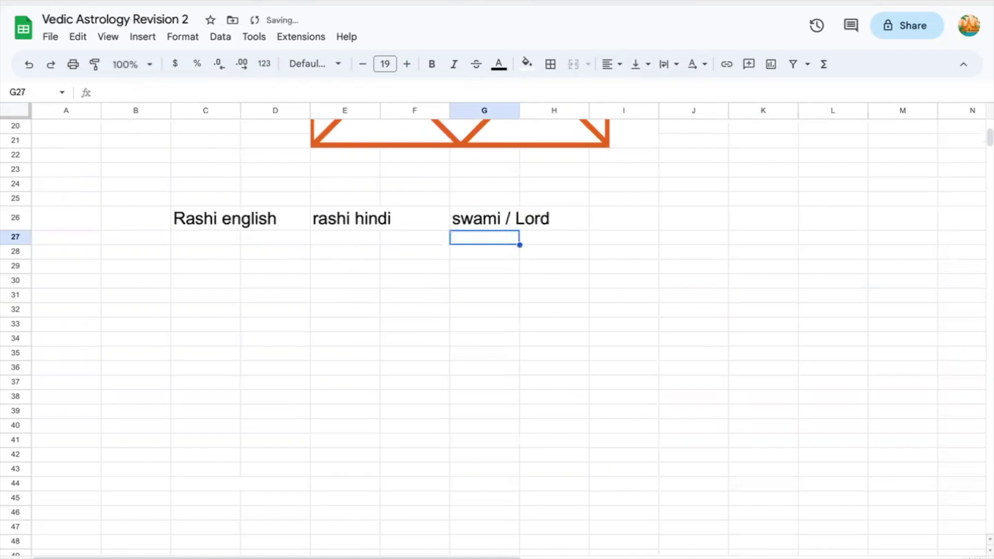
# Enter "Aries" with a capital A in C28 as the first English rashi name
pyautogui.press('Left')
pyautogui.press('Left')
pyautogui.press('Down')
pyautogui.press('Left')
pyautogui.press('Left')
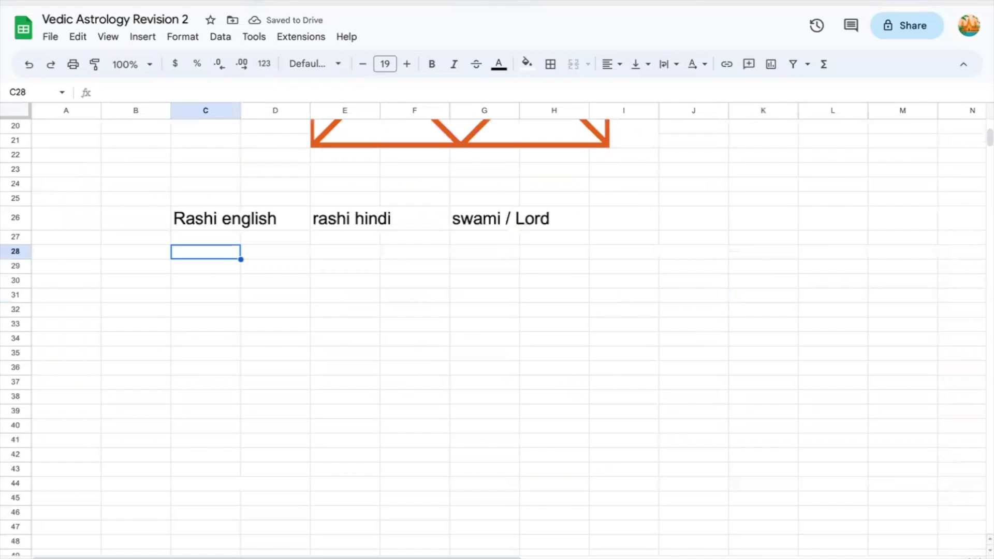
pyautogui.write('aries')
pyautogui.press('Return')
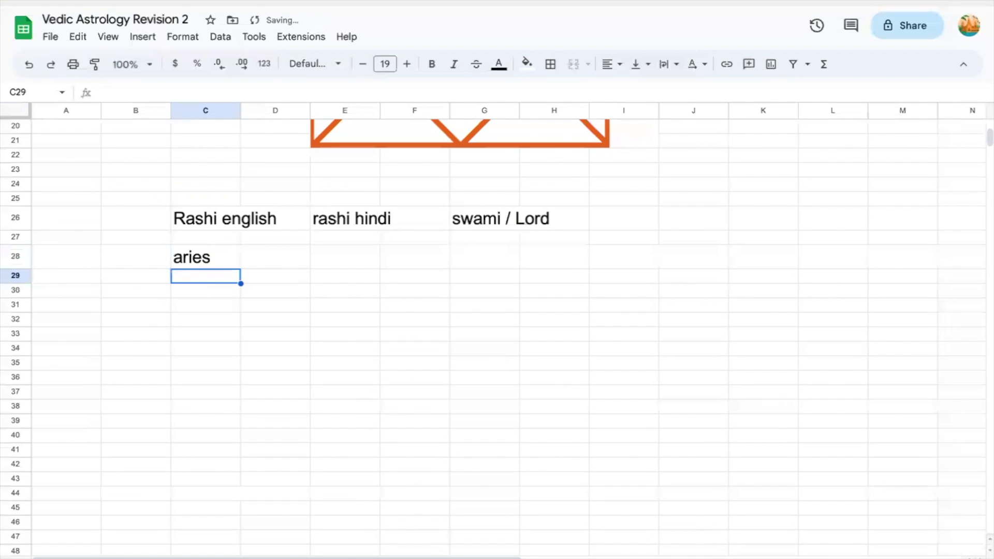
pyautogui.click(193, 256)
pyautogui.doubleClick(192, 257)
pyautogui.press('BackSpace')
pyautogui.write('A')
pyautogui.press('Return')
# Enter "Taurus" in C29 and "Gemini" in C30
pyautogui.write('Taurus')
pyautogui.press('Return')
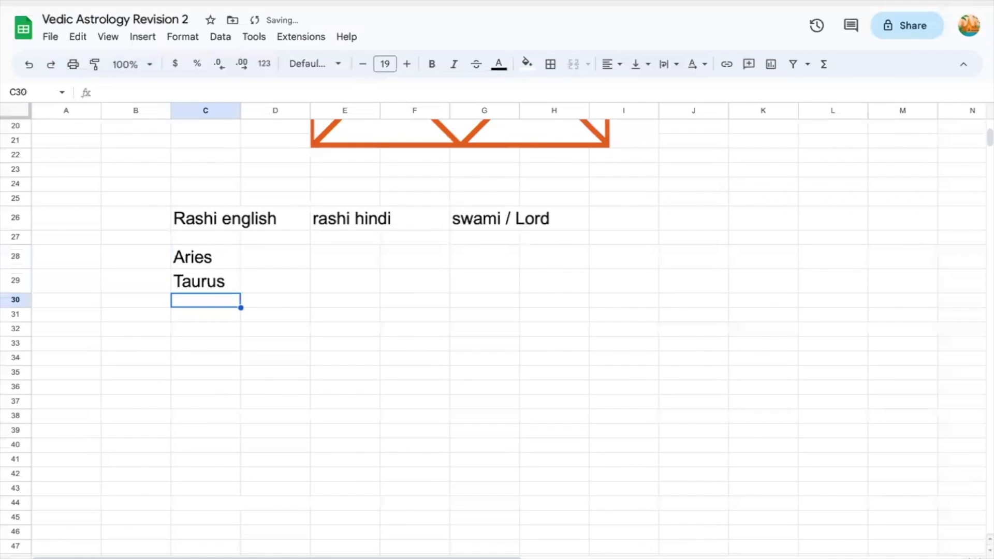
pyautogui.write('Gemini')
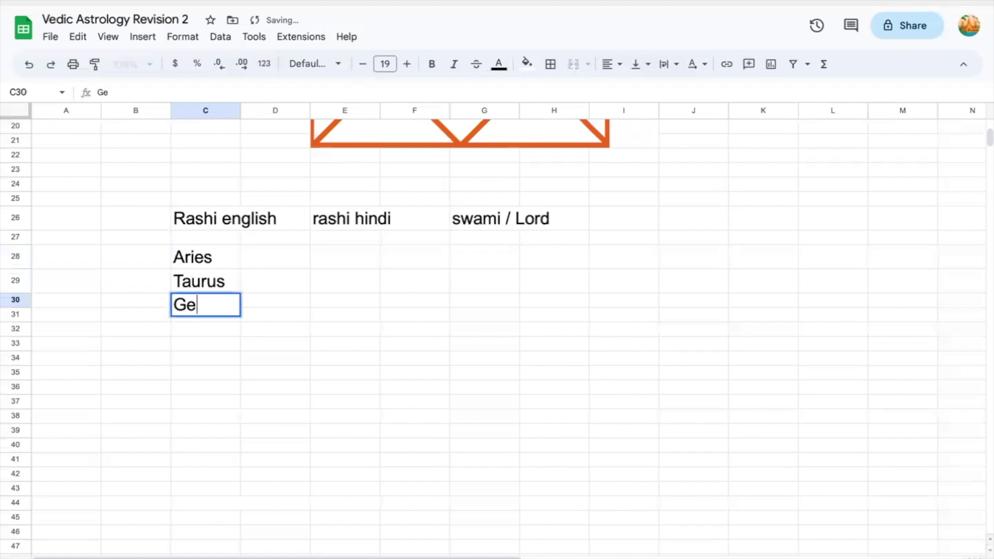
pyautogui.press('Return')
# Number the first three rashis 1, 2 and 3 in cells B28 to B30
pyautogui.click(206, 281)
pyautogui.click(136, 257)
pyautogui.write('1')
pyautogui.press('Return')
pyautogui.write('2')
pyautogui.press('Return')
pyautogui.write('3')
pyautogui.press('Return')
# Add the fourth rashi in row 31, with 4 in column B and "Cancer" in column C
pyautogui.write('4')
pyautogui.press('Tab')
pyautogui.write('cancer')
pyautogui.press('Left')
pyautogui.press('Right')
pyautogui.press('Return')
pyautogui.press('Left')
pyautogui.press('Left')
pyautogui.press('Left')
pyautogui.press('Left')
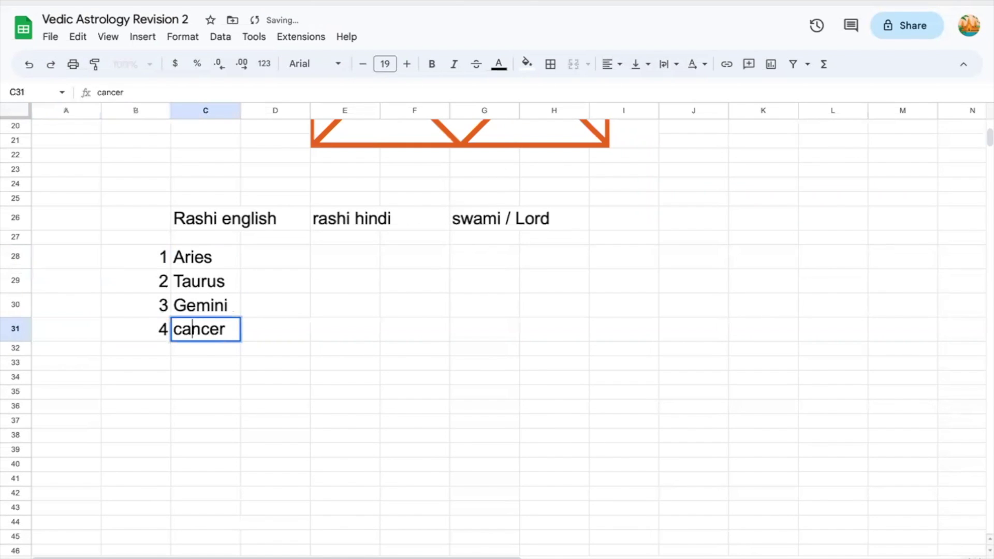
pyautogui.press('BackSpace')
pyautogui.write('C')
pyautogui.press('Return')
# Add the fifth rashi in row 32, with 5 in column B and "Leo" in column C
pyautogui.press('Left')
pyautogui.write('5')
pyautogui.press('Tab')
pyautogui.write('Leo')
pyautogui.press('Return')
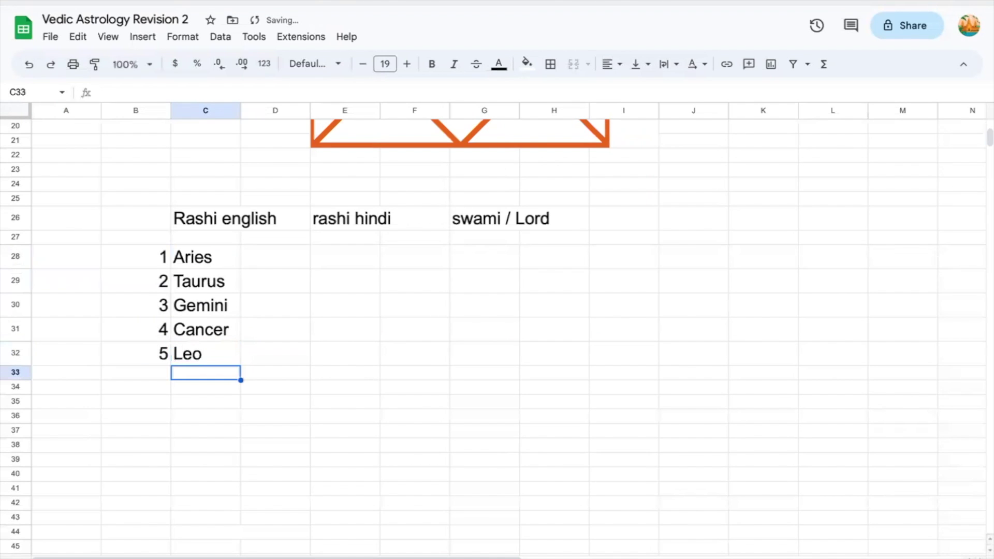
# Add the sixth rashi in row 33, with 6 in column B and "Virgo" in column C
pyautogui.press('Left')
pyautogui.write('6')
pyautogui.press('Tab')
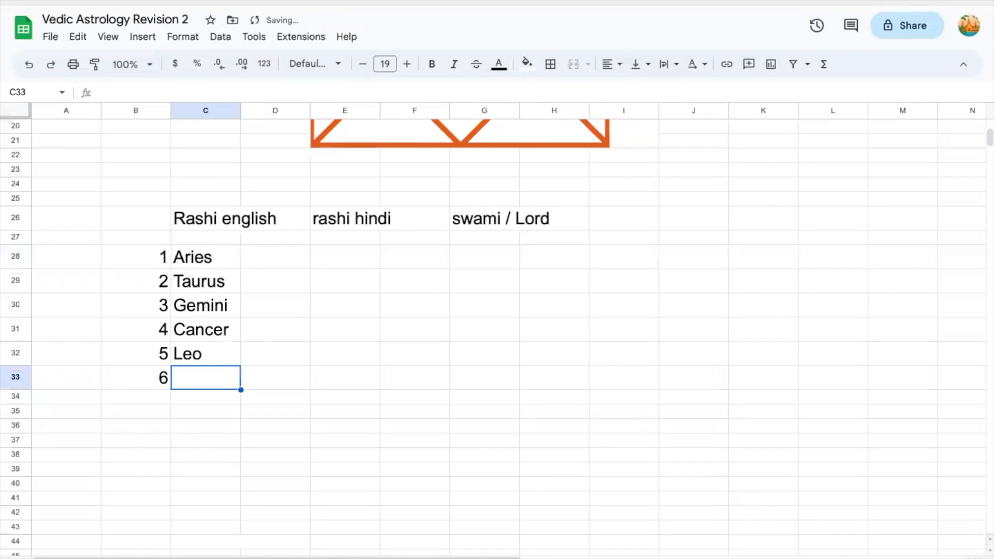
pyautogui.write('Virgo')
pyautogui.press('Return')
# Add the seventh rashi in row 34, with 7 in column B and "Libra" in column C
pyautogui.press('Left')
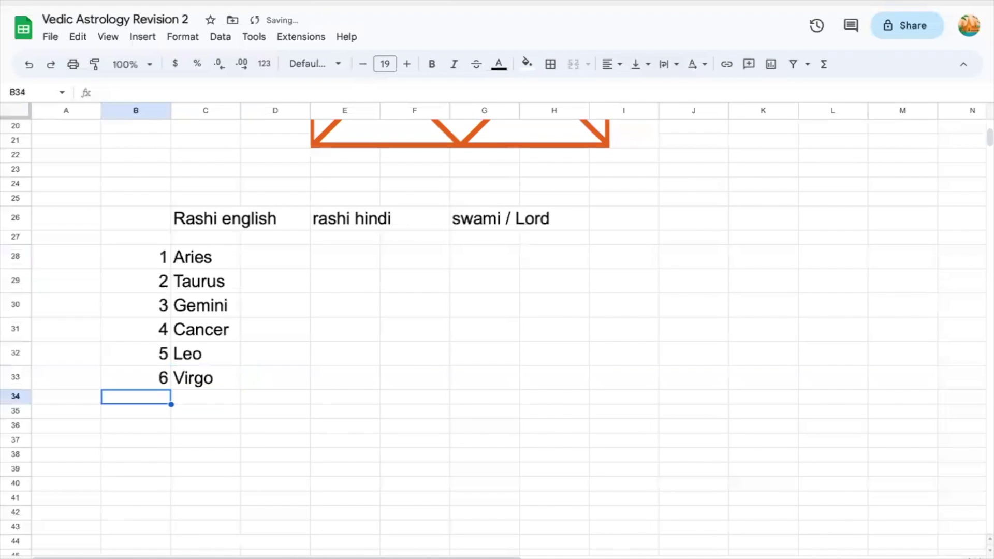
pyautogui.write('7')
pyautogui.press('Tab')
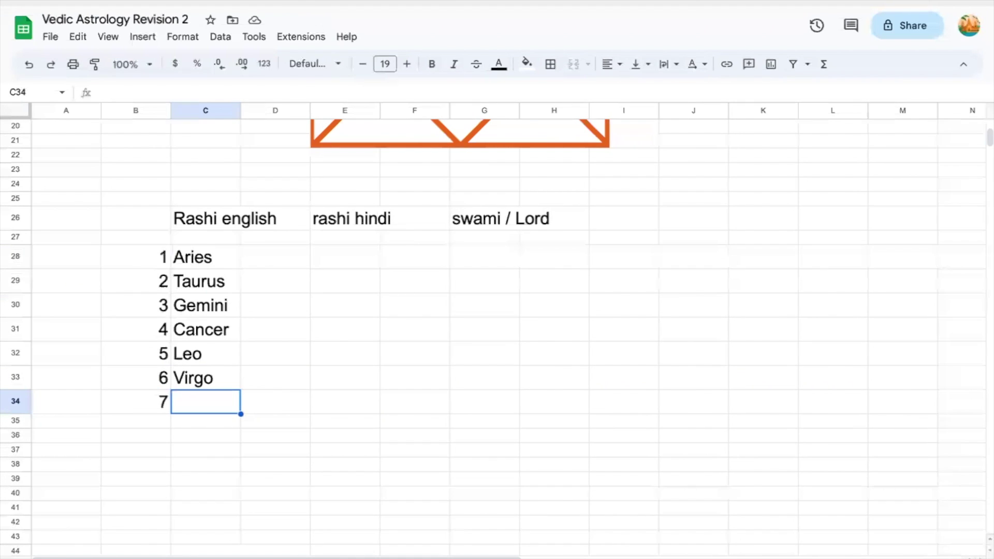
pyautogui.write('Libra')
pyautogui.press('Return')
pyautogui.click(135, 420)
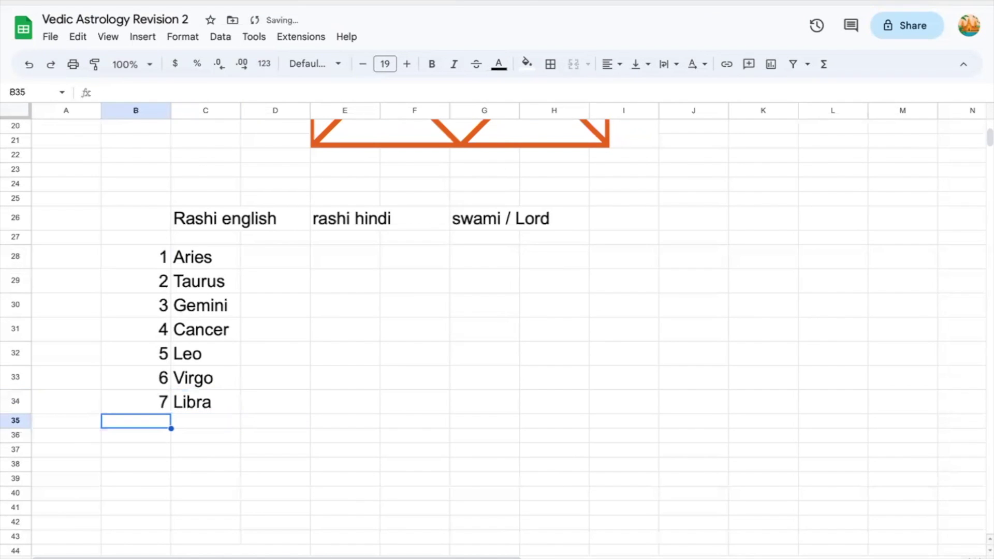
# Add the eighth rashi in row 35, with 8 in column B and "Scorpio" in column C
pyautogui.write('8')
pyautogui.press('Tab')
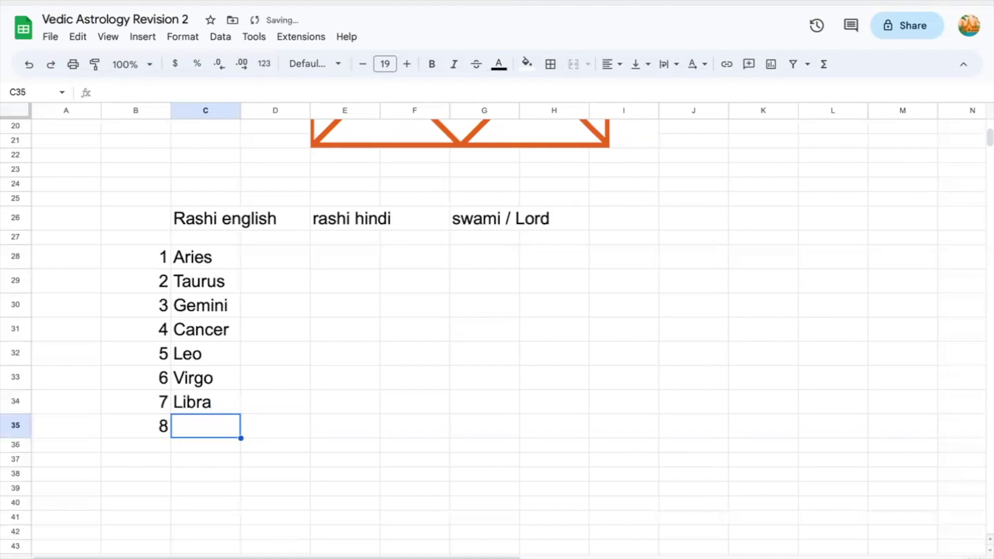
pyautogui.write('Scorpio')
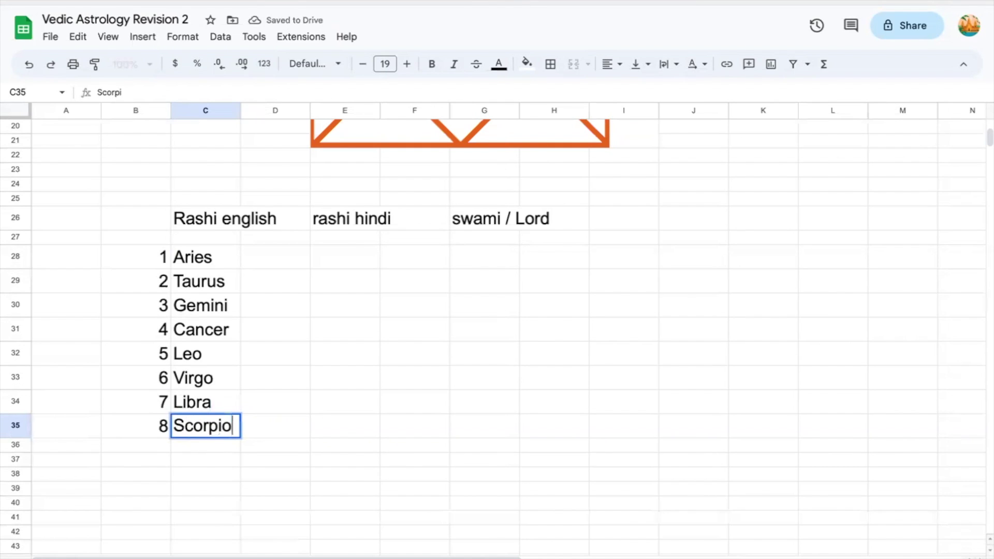
pyautogui.press('Return')
# Add the ninth rashi in row 36, with 9 in column B and "Sagittarius" in column C
pyautogui.click(136, 446)
pyautogui.write('9')
pyautogui.press('Tab')
pyautogui.write('Saggita')
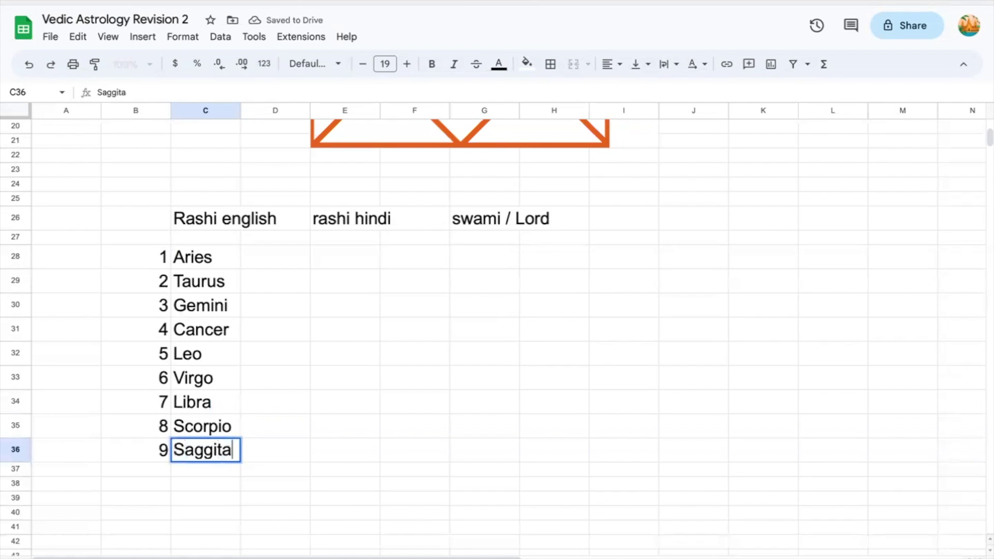
pyautogui.press('BackSpace')
pyautogui.press('BackSpace')
pyautogui.press('BackSpace')
pyautogui.press('BackSpace')
pyautogui.write('ittarius')
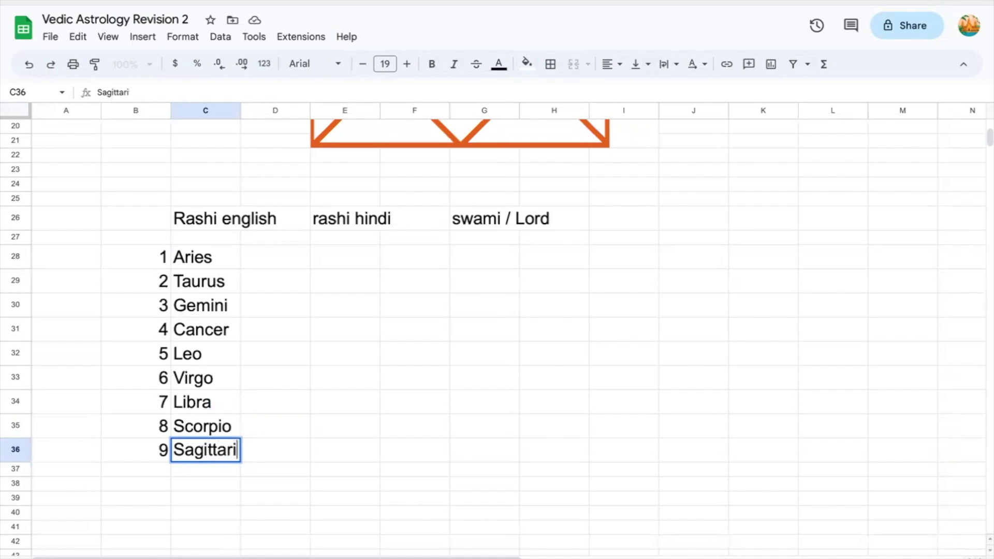
pyautogui.press('Return')
# Add the tenth rashi in row 37, with 10 in column B and "Capricorn" in column C
pyautogui.click(135, 469)
pyautogui.write('10')
pyautogui.press('Tab')
pyautogui.write('capricorn')
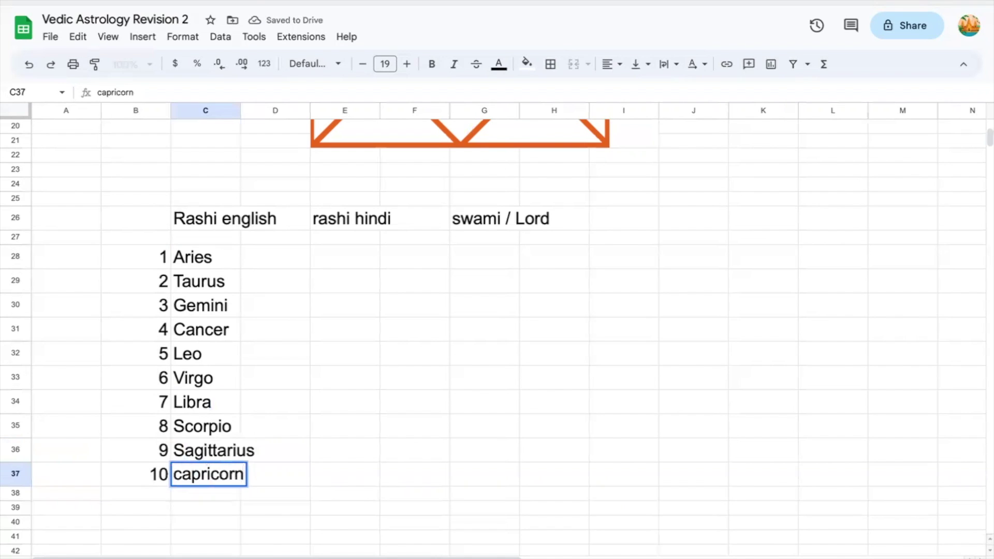
pyautogui.press('Tab')
pyautogui.press('Down')
pyautogui.click(208, 474)
pyautogui.press('Return')
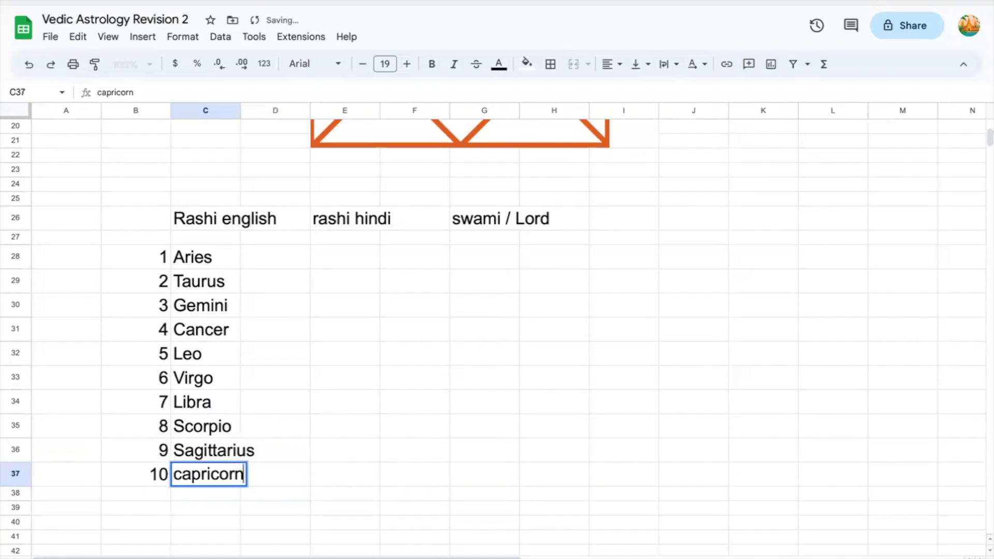
pyautogui.click(202, 474)
pyautogui.press('BackSpace')
pyautogui.write('C')
pyautogui.press('Return')
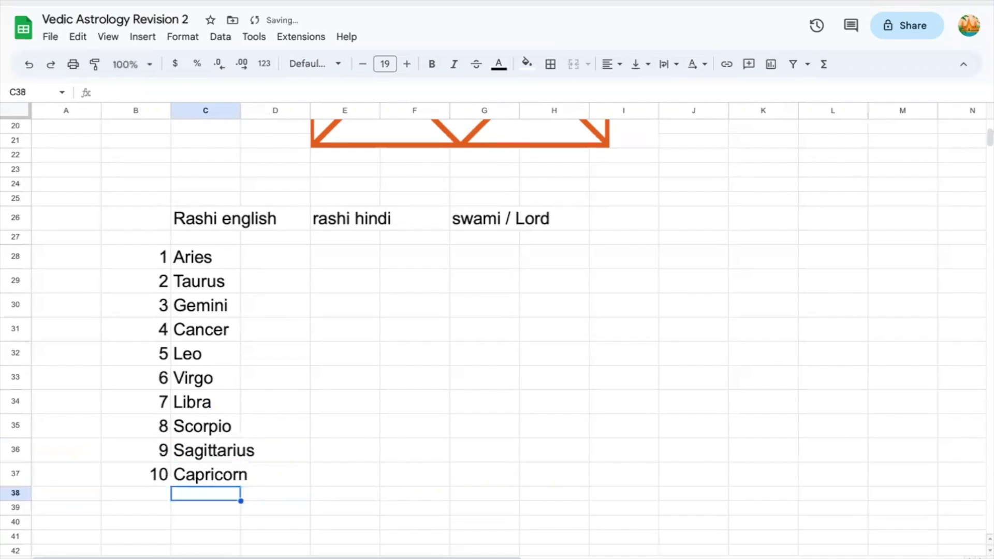
# Add the eleventh rashi in row 38, with 11 in column B and "Aquarius" in column C
pyautogui.click(135, 492)
pyautogui.write('11')
pyautogui.press('Tab')
pyautogui.write('Aqua')
pyautogui.write('us')
pyautogui.press('Return')
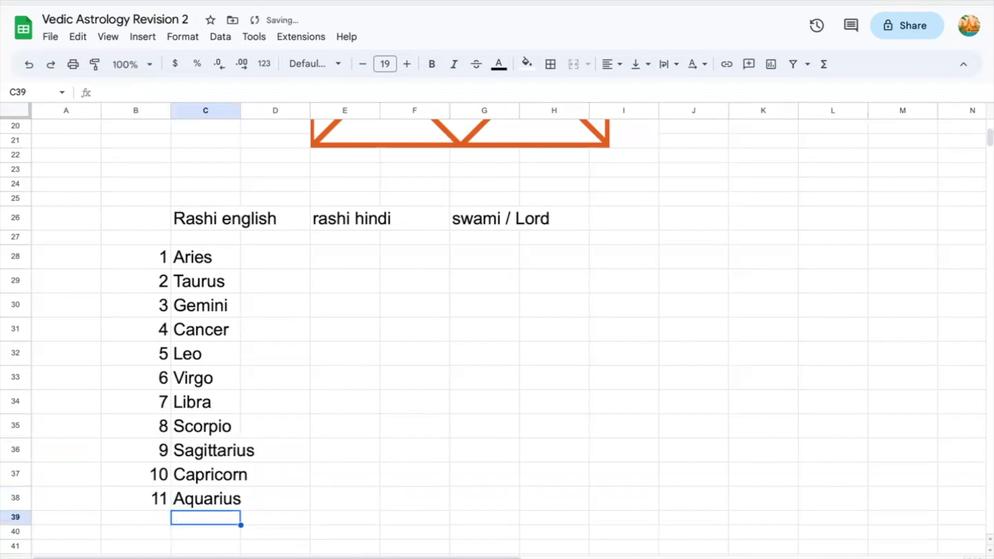
# Add the twelfth rashi in row 39, with 12 in column B and "Pisces" in column C
pyautogui.click(136, 517)
pyautogui.write('12')
pyautogui.press('Tab')
pyautogui.write('Pisces')
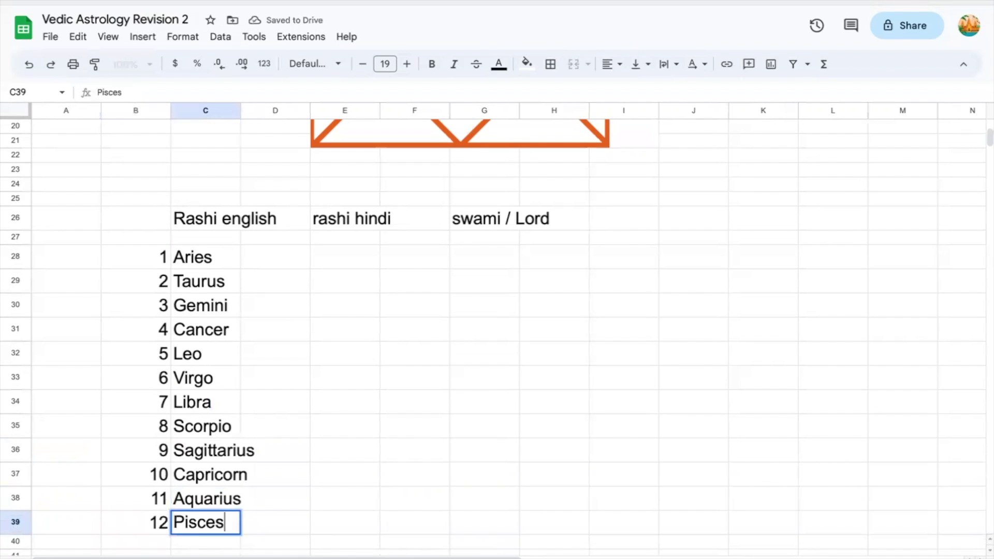
pyautogui.press('Return')
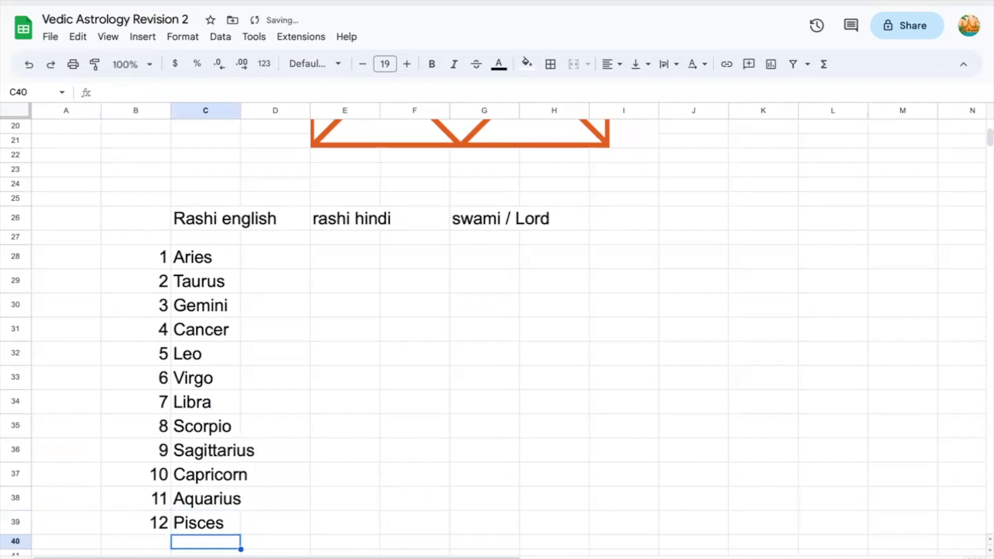
# Enter "MESH" in cell E28 as the Hindi name of Aries, in capital letters
pyautogui.press('Right')
pyautogui.press('Right')
pyautogui.press('Right')
pyautogui.press('Up')
pyautogui.press('Up')
pyautogui.press('Up')
pyautogui.press('Up')
pyautogui.press('Left')
pyautogui.press('Up')
pyautogui.press('Up')
pyautogui.press('Up')
pyautogui.press('Up')
pyautogui.press('Up')
pyautogui.press('Up')
pyautogui.press('Up')
pyautogui.press('Up')
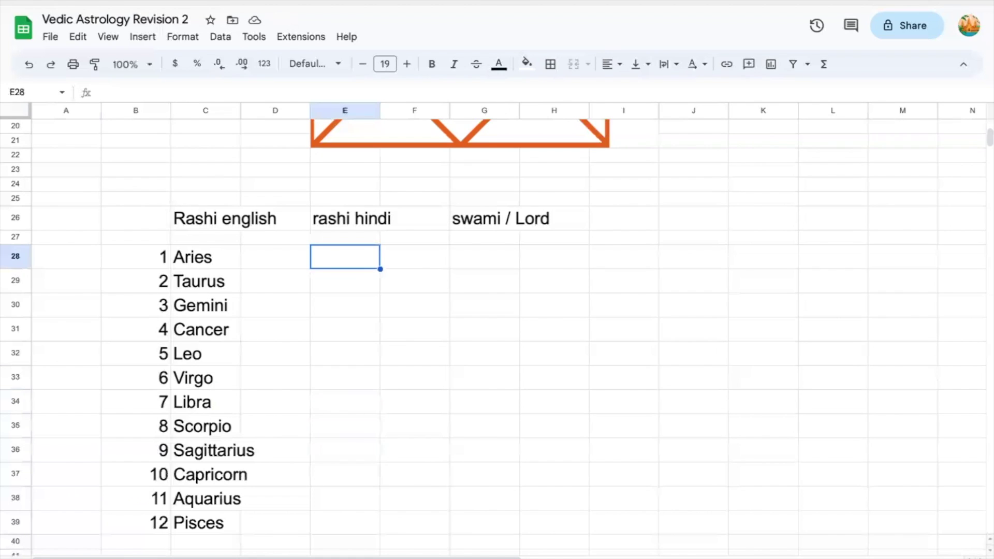
pyautogui.write('m')
pyautogui.press('BackSpace')
pyautogui.write('MEsh')
pyautogui.press('Return')
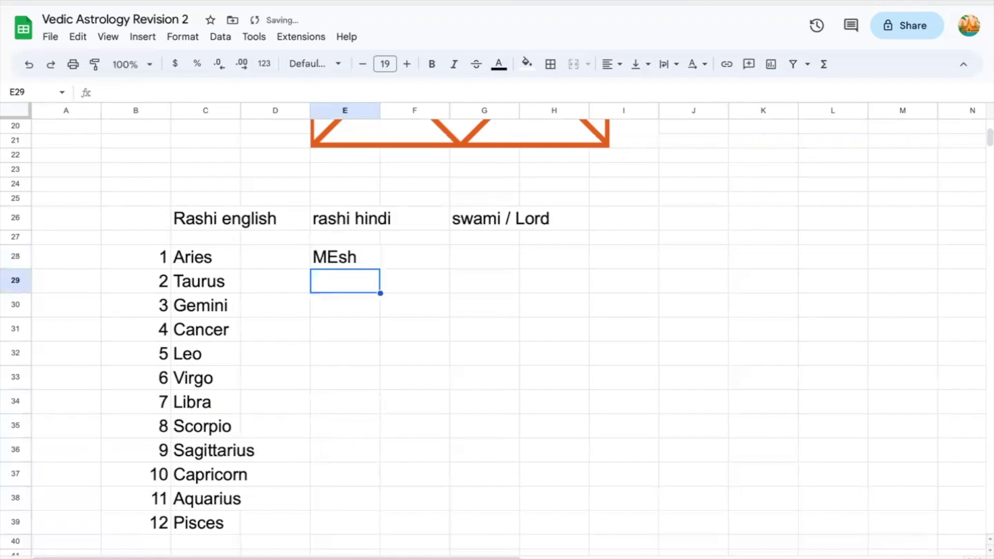
pyautogui.click(344, 257)
pyautogui.press('Delete')
pyautogui.write('MESH')
pyautogui.press('Return')
# Enter the Hindi names of Taurus, Gemini and Cancer in E29 to E31 as "VRUSHABH", "MITHUN" and "KARK"
pyautogui.write('VRUSHABH')
pyautogui.press('Return')
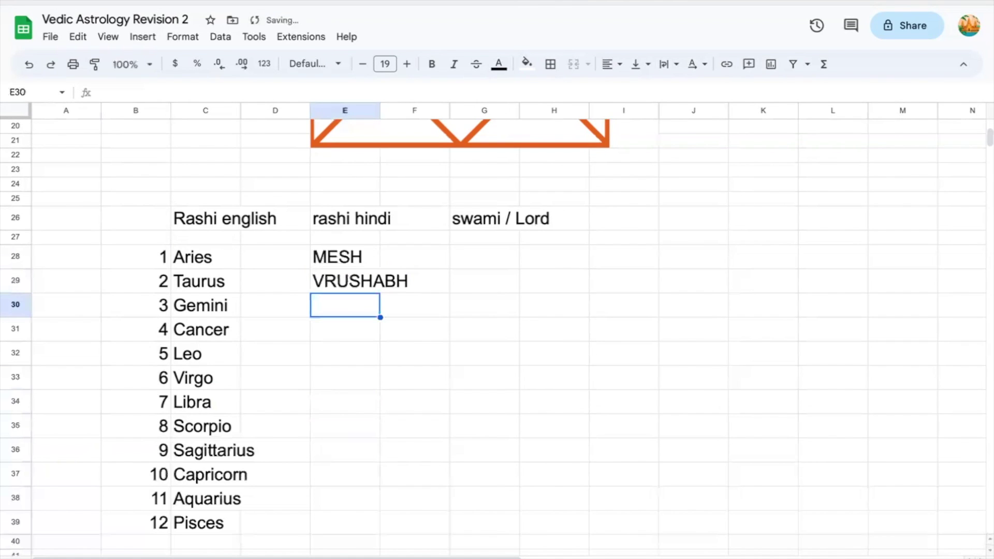
pyautogui.write('MITHUN')
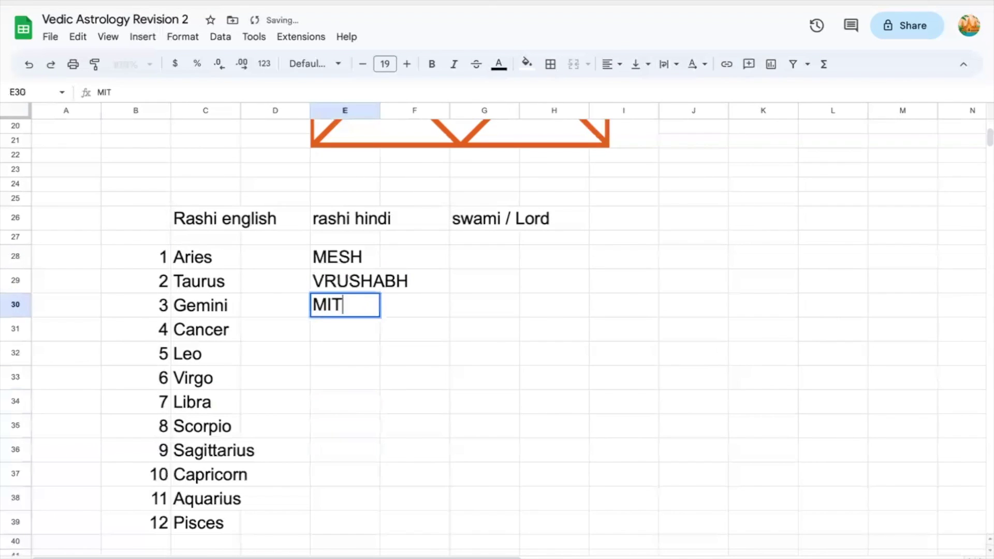
pyautogui.press('Return')
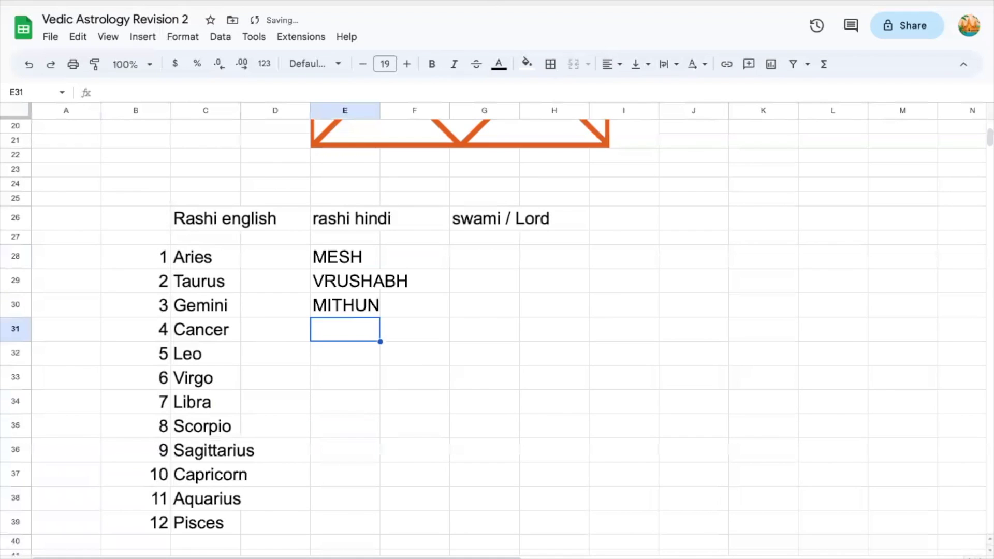
pyautogui.write('KARK')
pyautogui.press('Return')
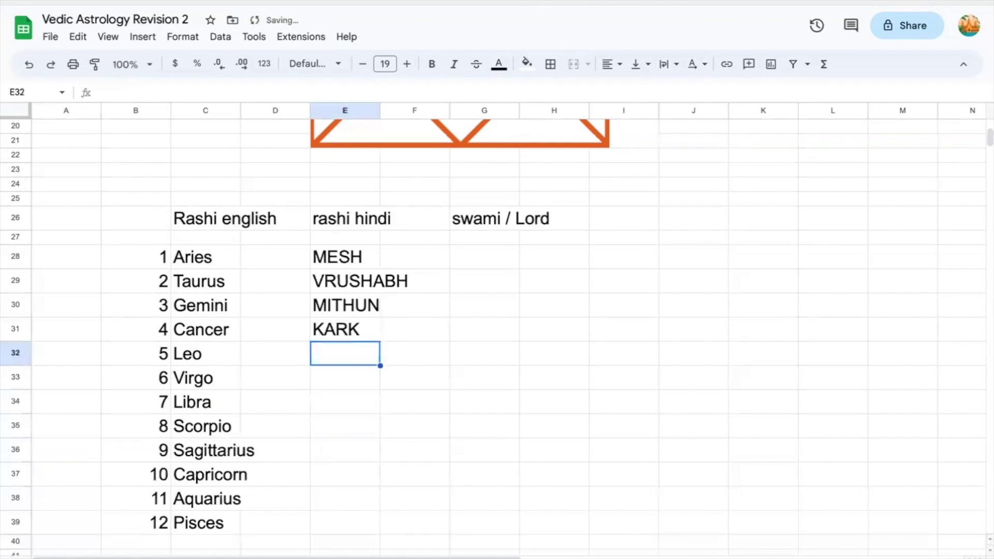
# Enter the Hindi names of Leo, Virgo and Libra in E32 to E34 as "SIMHA", "KANYA" and "TULLA"
pyautogui.write('SIMHA')
pyautogui.press('Return')
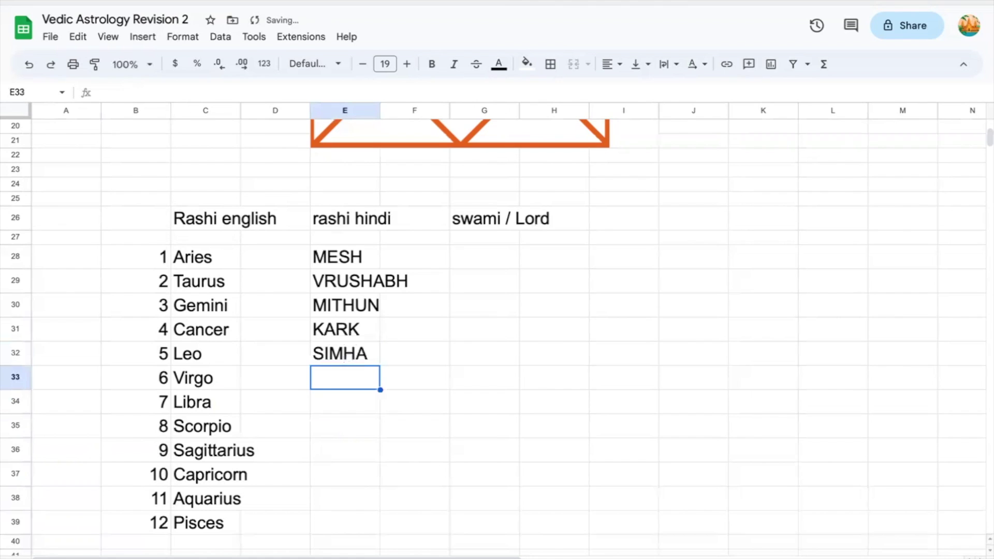
pyautogui.write('KANYA')
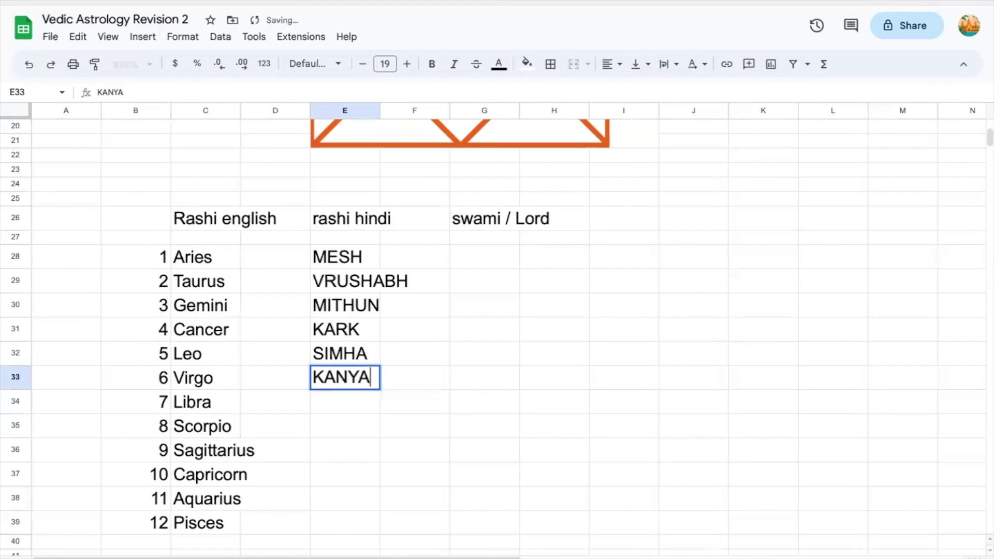
pyautogui.press('Return')
pyautogui.write('TULLA')
pyautogui.press('Return')
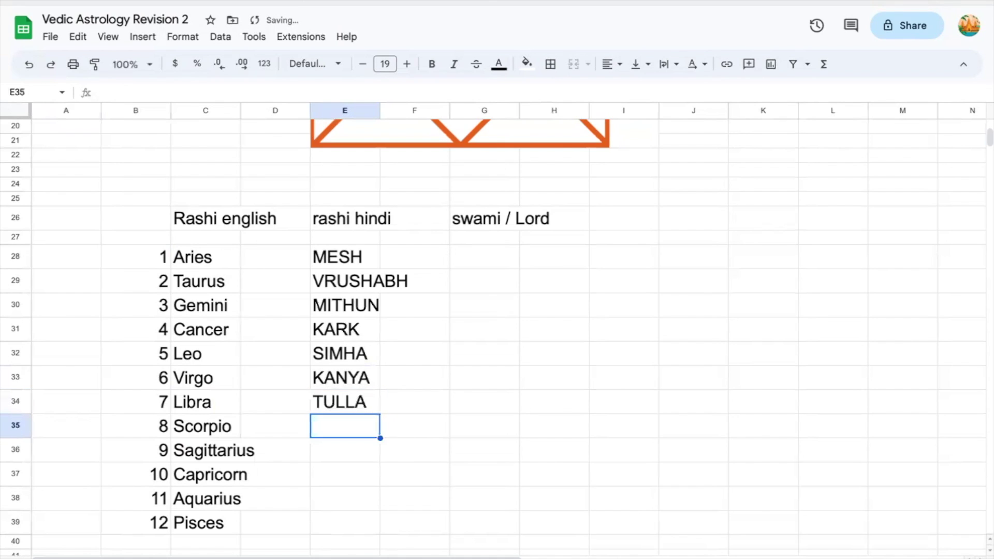
# Enter the Hindi names of Scorpio, Sagittarius and Capricorn in E35 to E37 as "VRUSHIK", "DHANU" and "MAKAR"
pyautogui.write('VRUSHI')
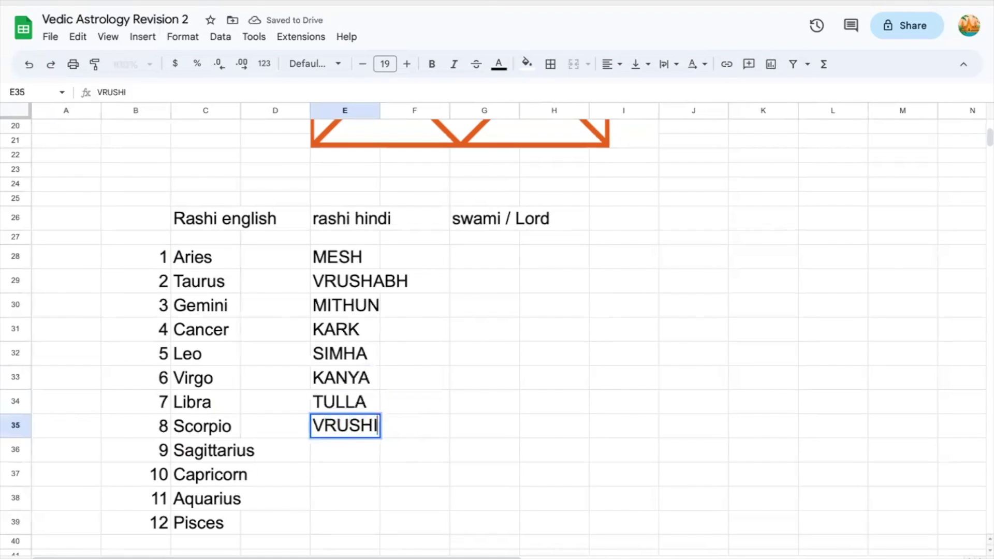
pyautogui.write('K')
pyautogui.press('Return')
pyautogui.write('DHANU')
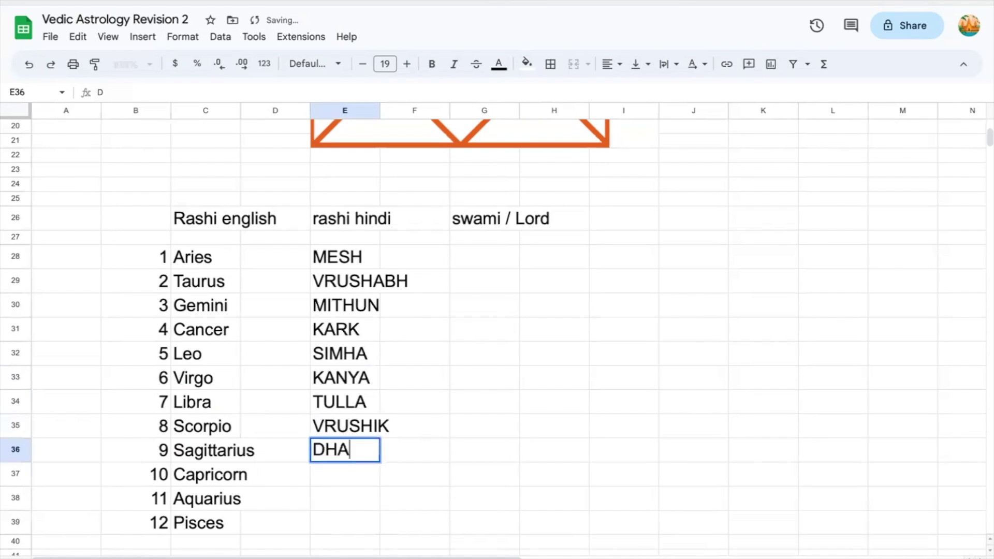
pyautogui.press('Return')
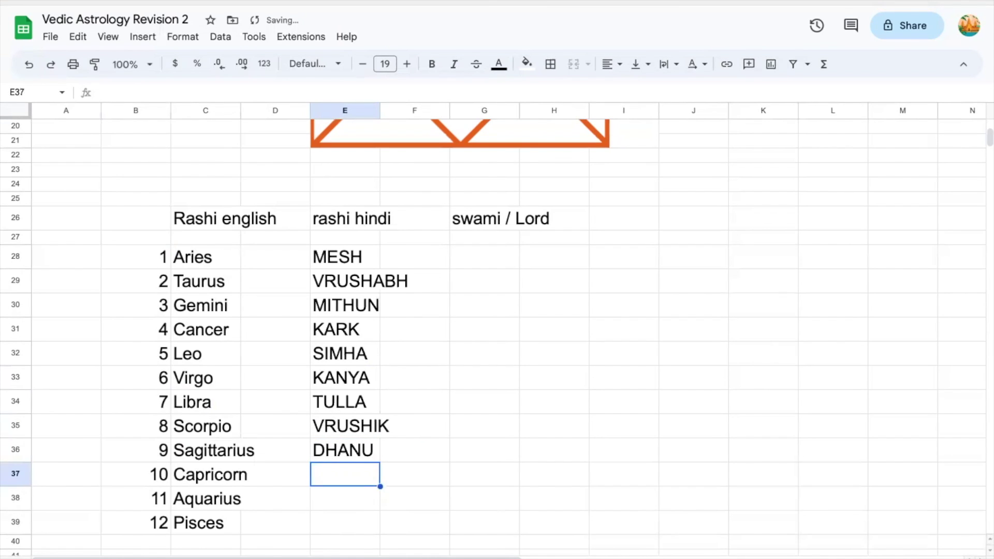
pyautogui.write('A')
pyautogui.press('BackSpace')
pyautogui.write('MAKAR')
pyautogui.press('Return')
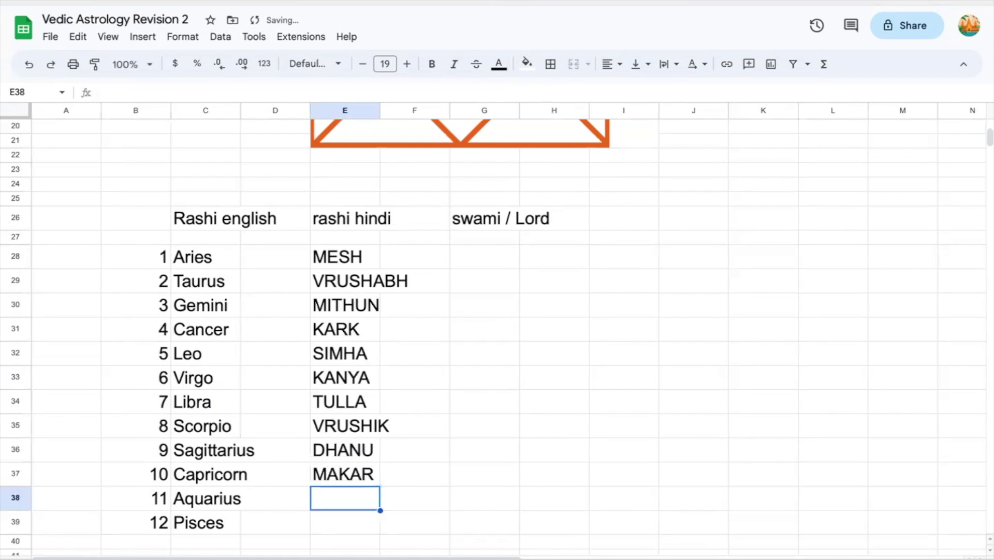
# Enter the Hindi names of Aquarius and Pisces in E38 and E39 as "KUMBH" and "MEEN"
pyautogui.write('KUMBH')
pyautogui.press('Return')
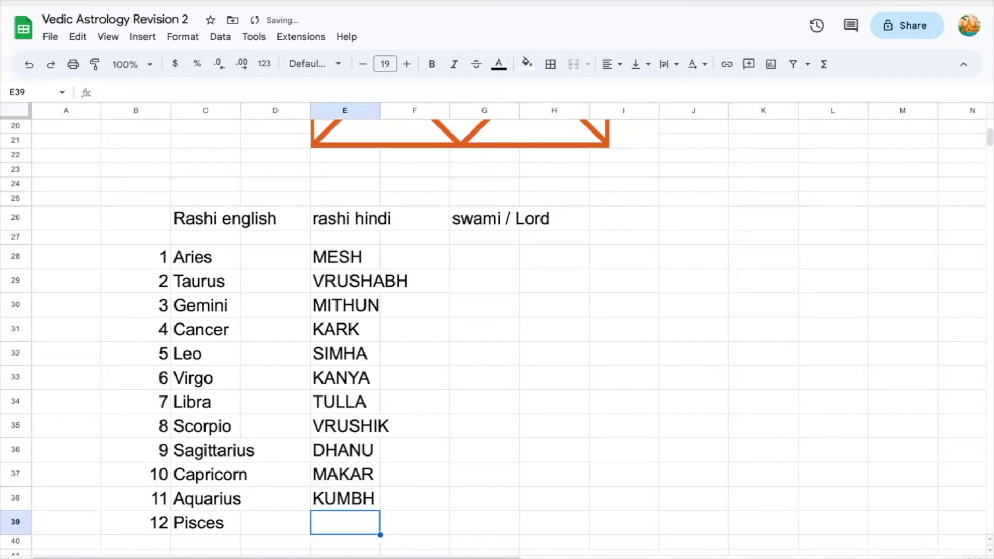
pyautogui.write('MEEN')
pyautogui.press('Return')
pyautogui.press('Up')
pyautogui.press('Up')
pyautogui.press('Up')
pyautogui.press('Right')
pyautogui.press('Up')
pyautogui.write('S')
pyautogui.press('Up')
pyautogui.press('Up')
pyautogui.press('Up')
pyautogui.press('Down')
pyautogui.press('Down')
pyautogui.press('Down')
pyautogui.press('Delete')
# Enter the lords of Aries and Taurus in G28 and G29 as "MARS" and "VENUS"
pyautogui.press('Up')
pyautogui.press('Up')
pyautogui.press('Up')
pyautogui.press('Up')
pyautogui.press('Up')
pyautogui.press('Up')
pyautogui.press('Up')
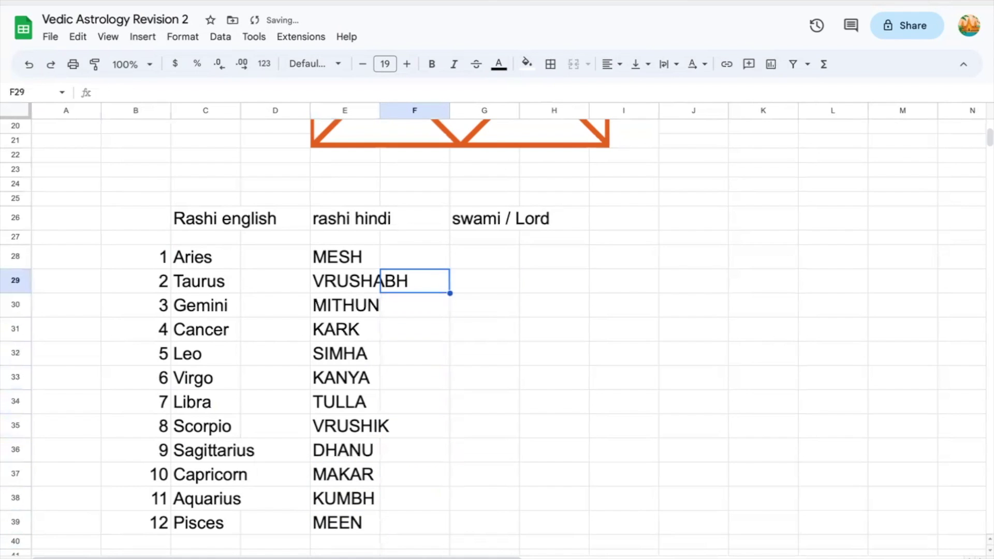
pyautogui.press('Up')
pyautogui.press('Right')
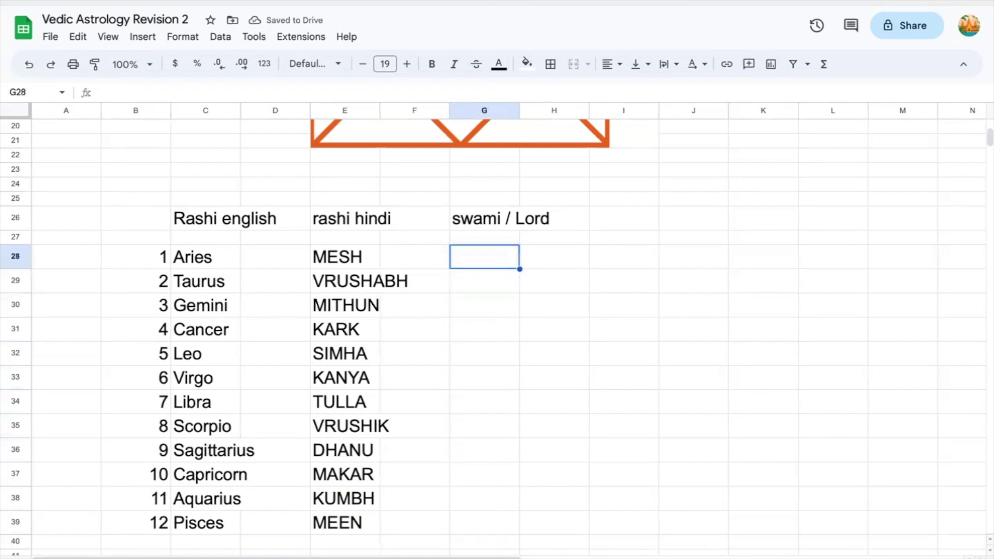
pyautogui.write('MARS')
pyautogui.press('Return')
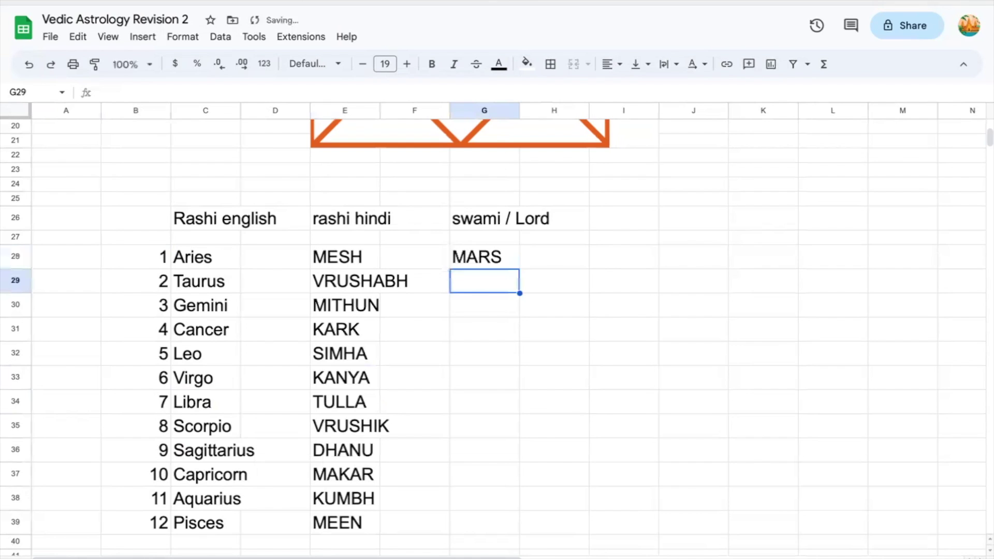
pyautogui.write('VENUS')
pyautogui.press('Return')
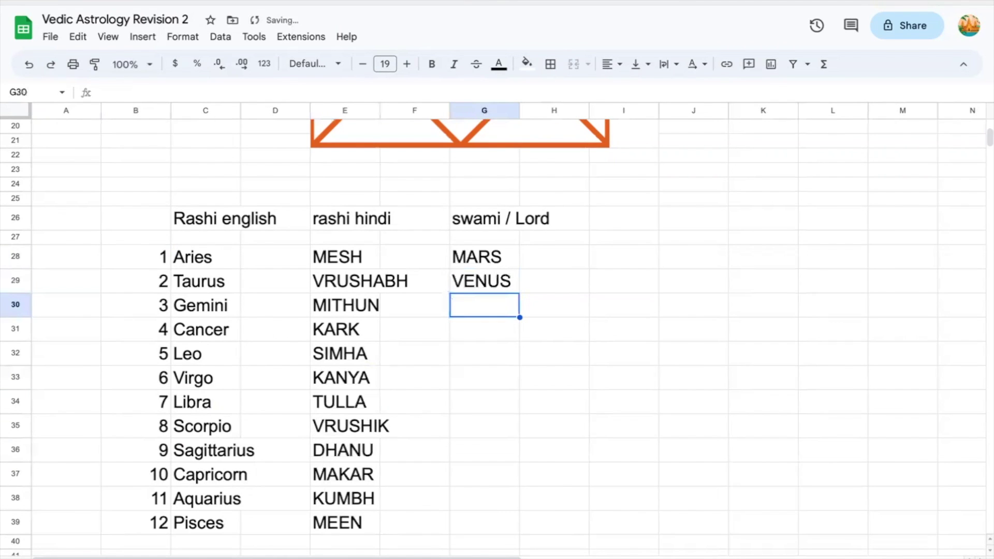
# Enter "MERCURY" in cell G30 as the lord of Gemini
pyautogui.write('MERCURU')
pyautogui.press('Return')
pyautogui.click(484, 305)
pyautogui.press('Return')
pyautogui.press('BackSpace')
pyautogui.write('YU')
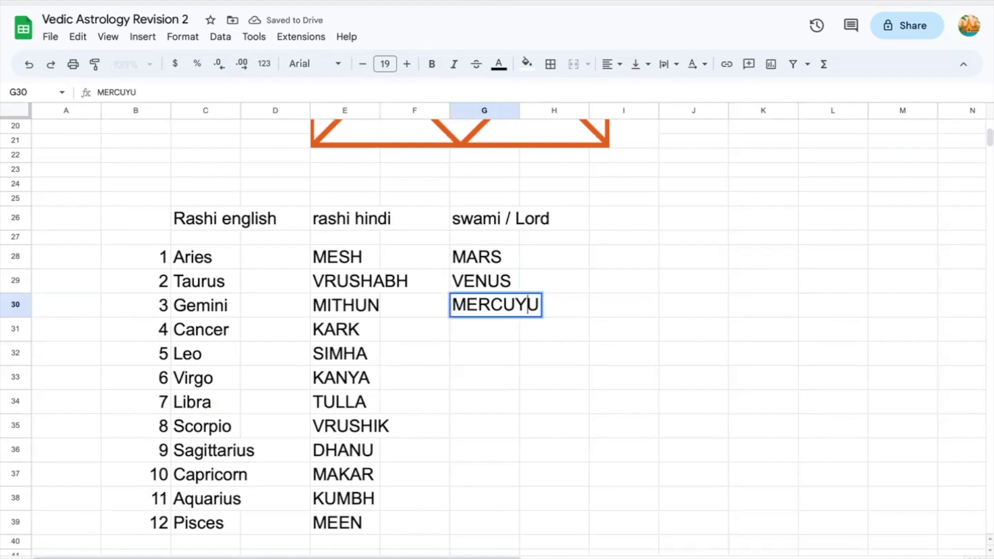
pyautogui.press('BackSpace')
pyautogui.press('BackSpace')
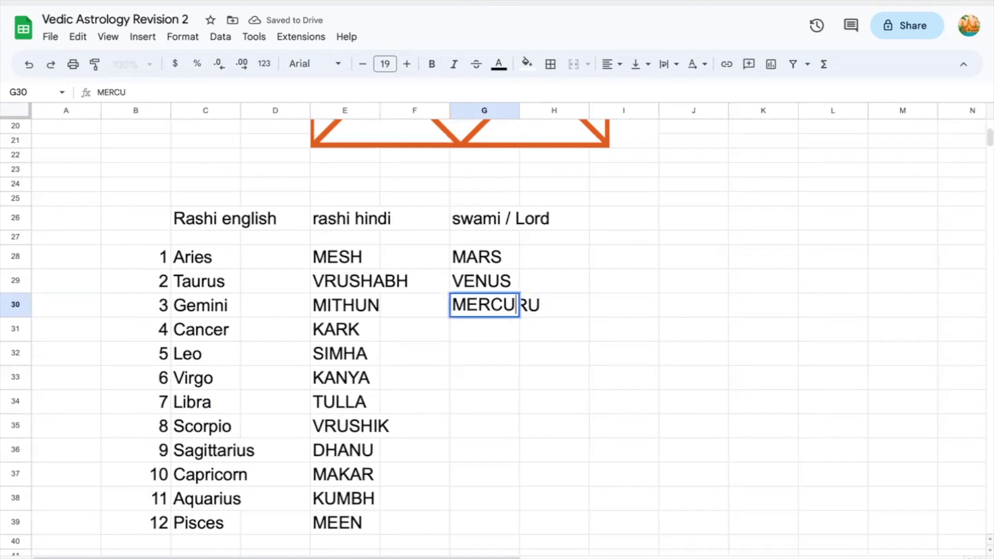
pyautogui.write('RY')
pyautogui.press('Return')
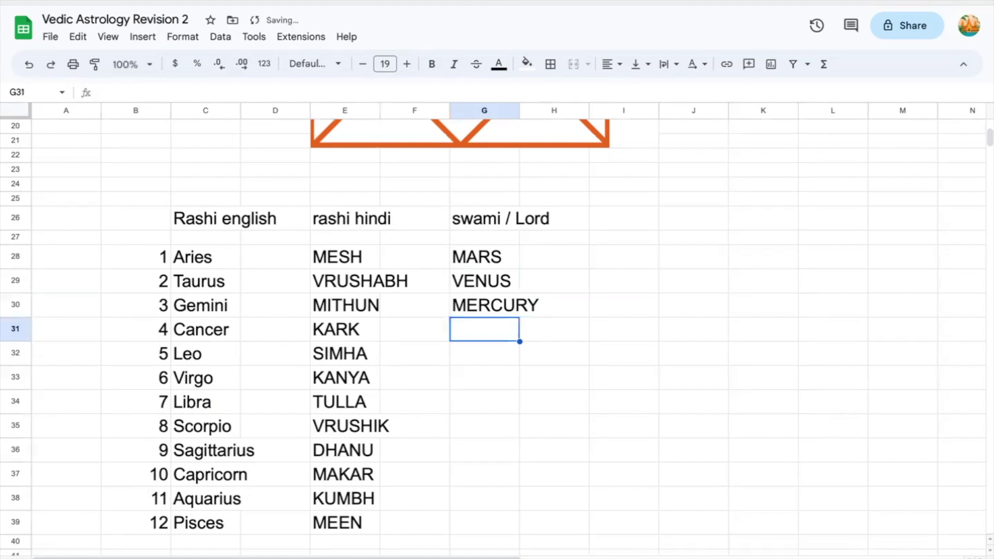
# Enter the lords of Cancer and Leo in G31 and G32 as "MOON" and "SUN"
pyautogui.write('MOON')
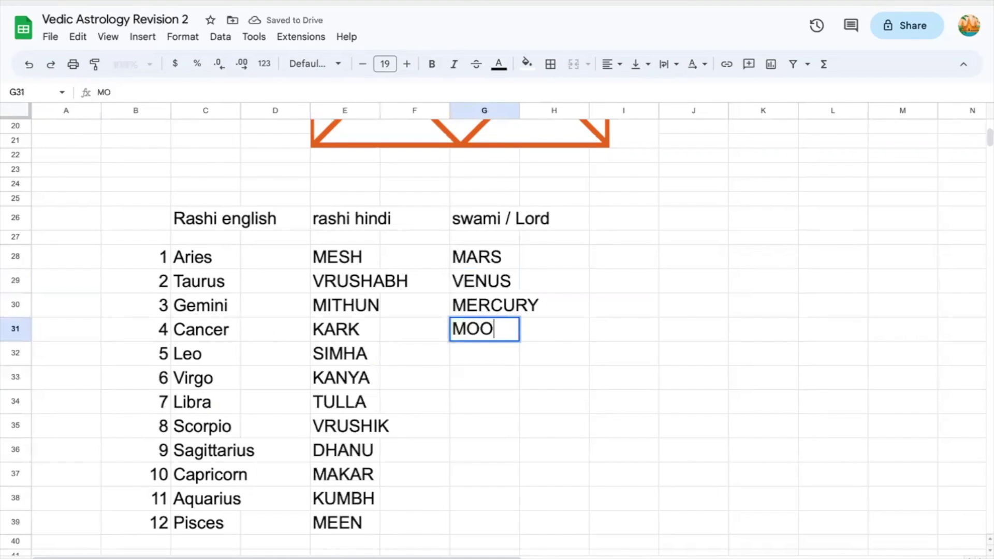
pyautogui.press('Return')
pyautogui.write('SUN')
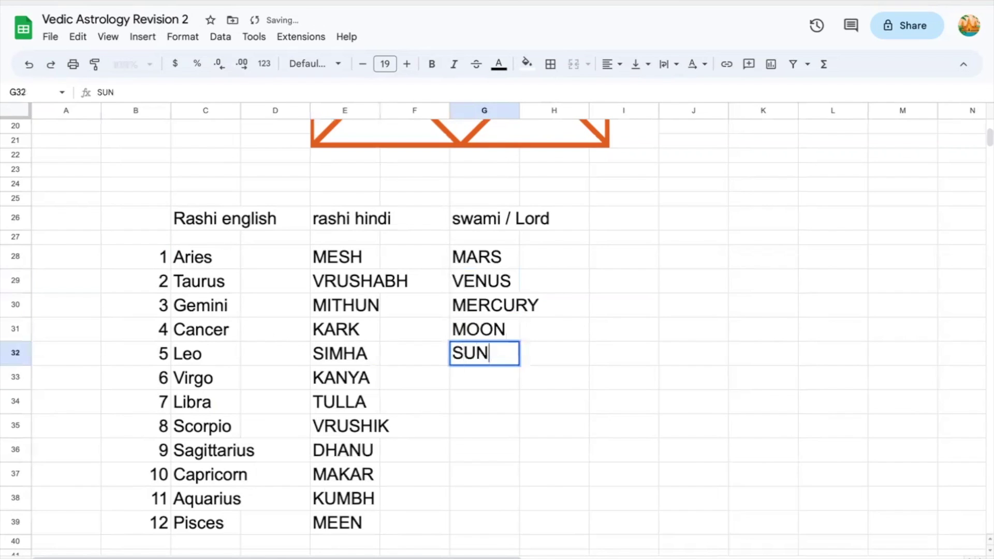
pyautogui.press('Return')
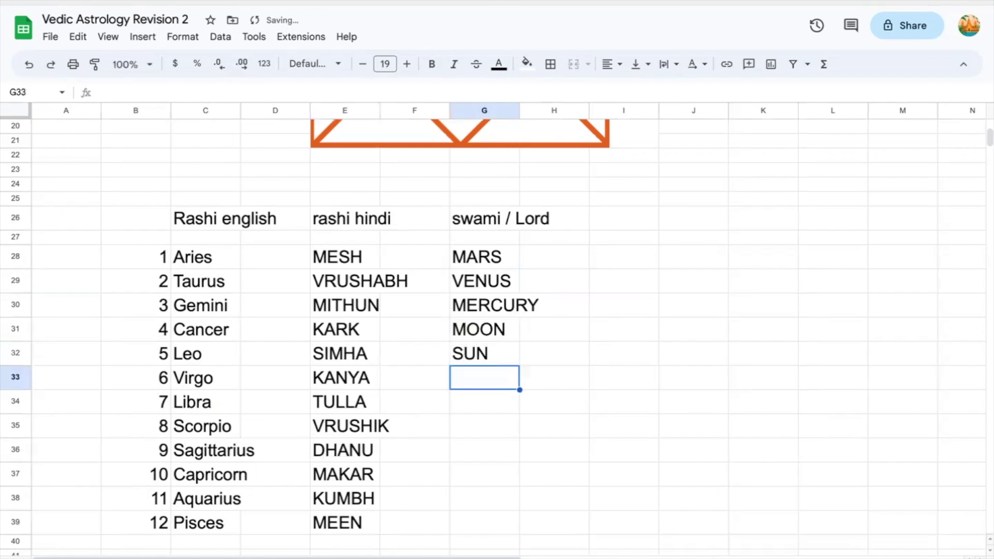
# Enter the lords of Virgo and Libra in G33 and G34 as "MERCURY" and "VENUS"
pyautogui.write('MER')
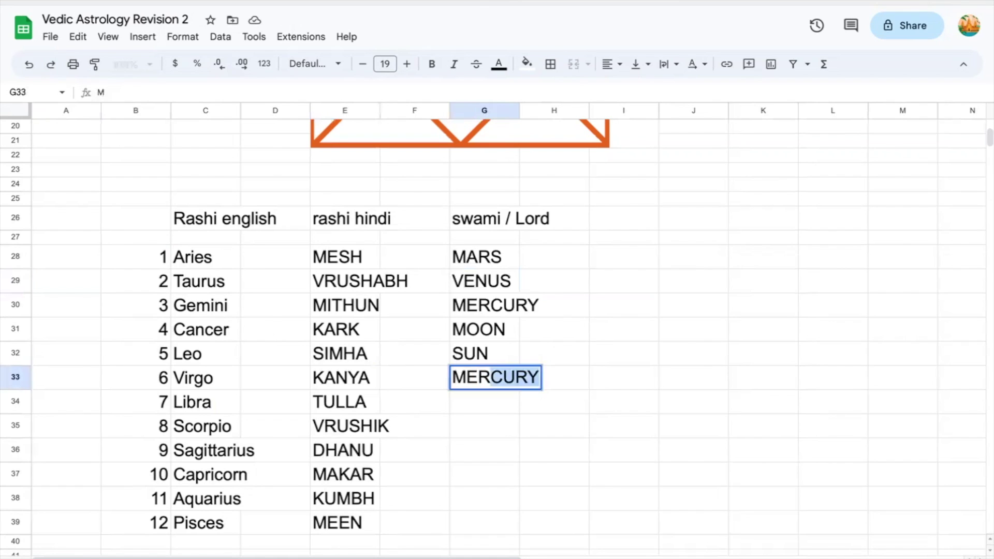
pyautogui.write('CURY')
pyautogui.press('Return')
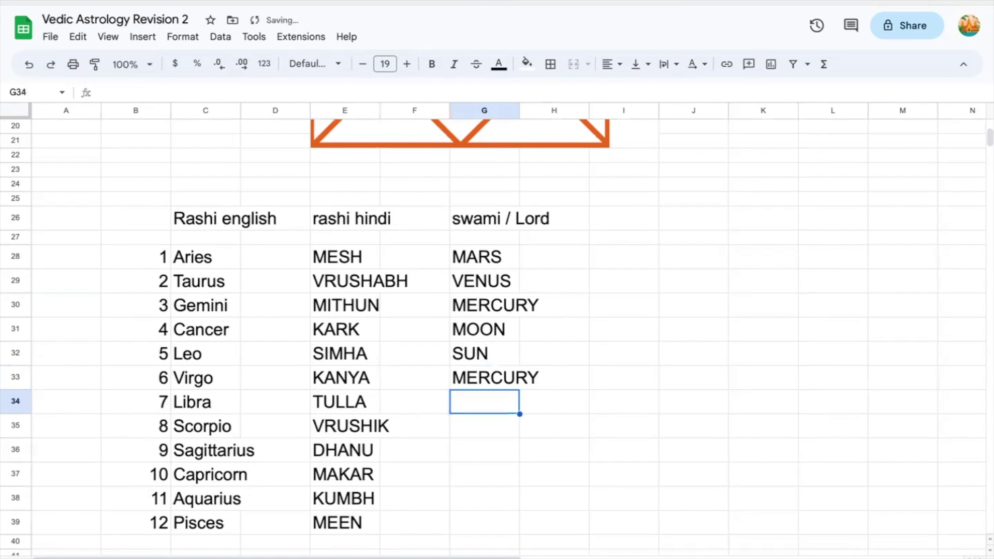
pyautogui.write('VENUS')
pyautogui.press('Return')
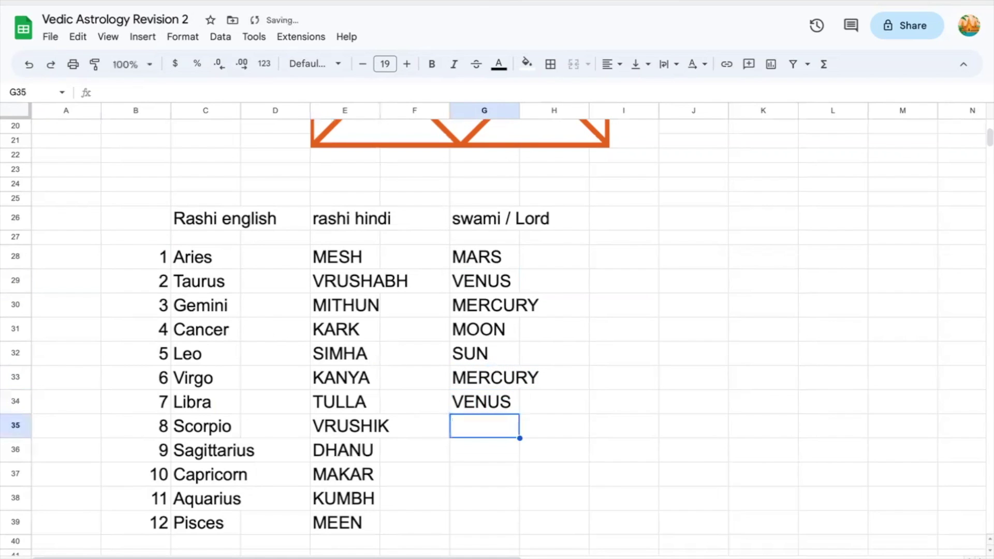
# Enter "MARS & KETU" in cell G35 as the lords of Scorpio
pyautogui.write('MARS')
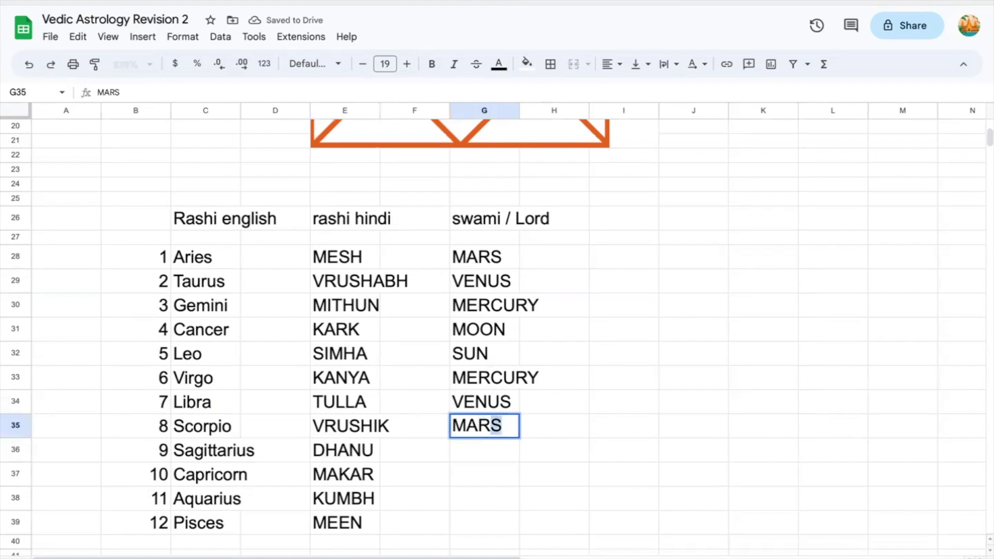
pyautogui.write(' & KETY')
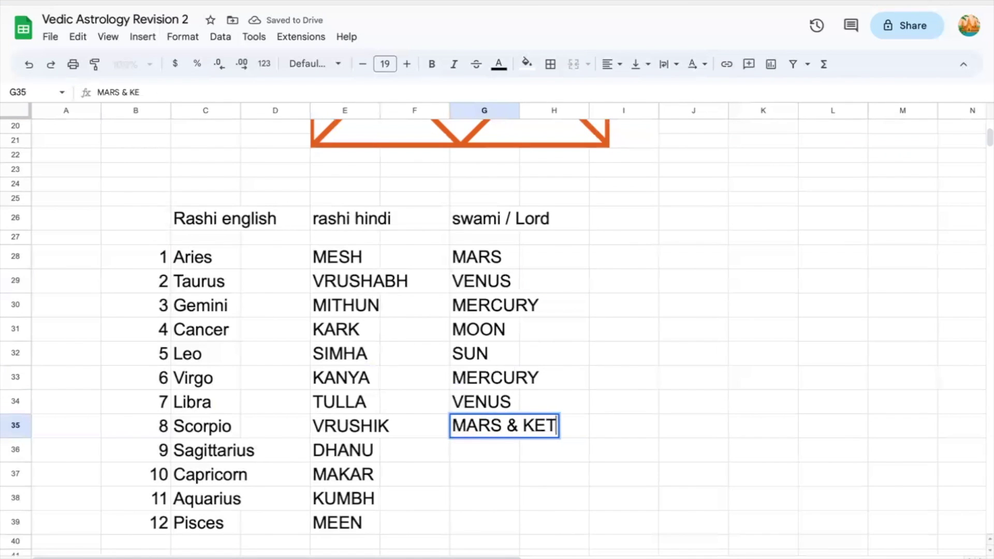
pyautogui.press('Return')
pyautogui.press('Up')
pyautogui.press('Return')
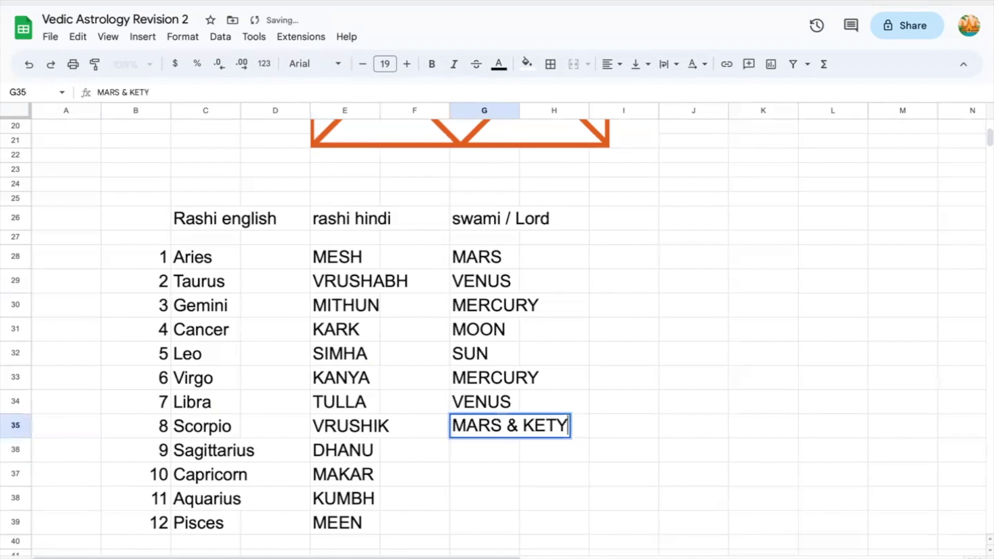
pyautogui.press('BackSpace')
pyautogui.write('U')
pyautogui.press('Return')
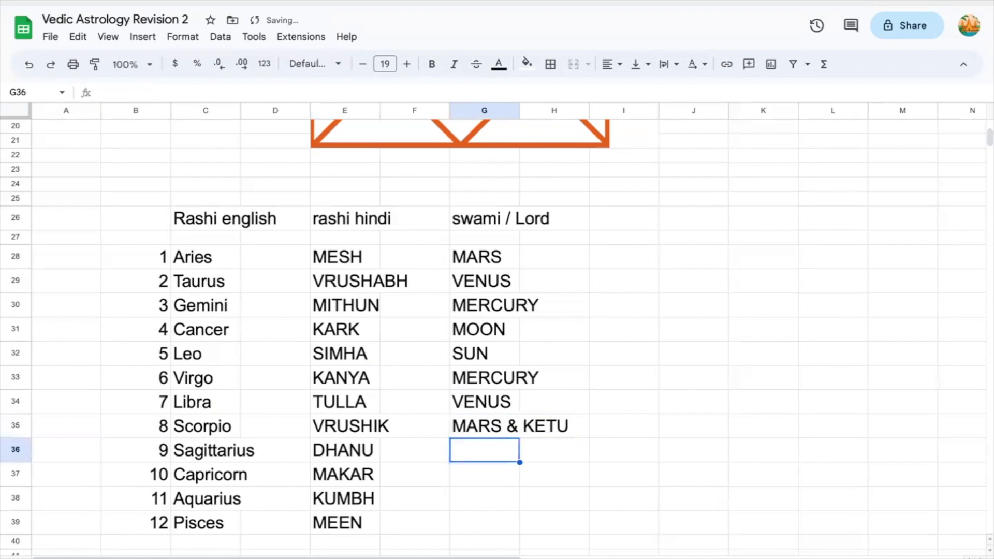
# Enter "JUPITER" as the lord of Sagittarius in G36 and of Pisces in G39
pyautogui.write('J')
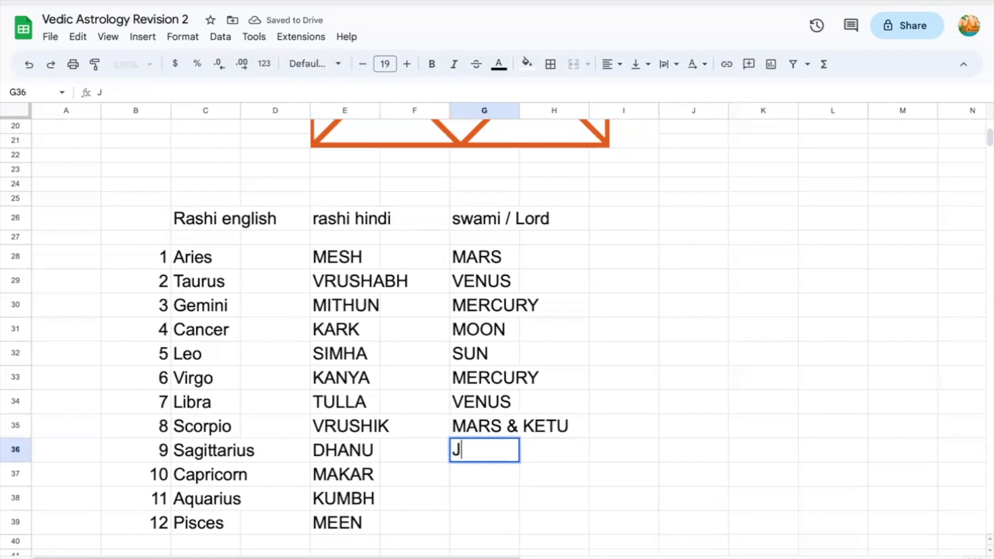
pyautogui.write('UPITER')
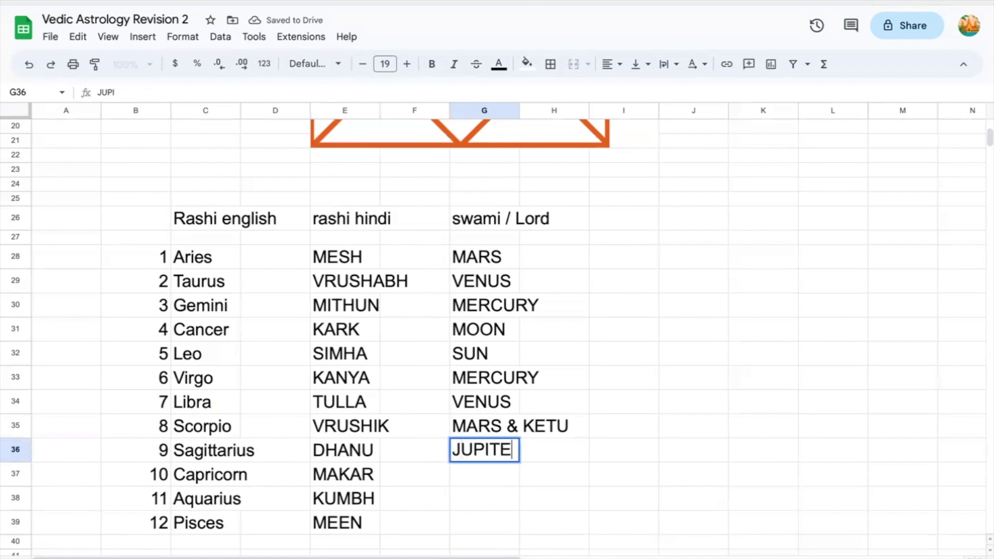
pyautogui.press('Return')
pyautogui.click(484, 522)
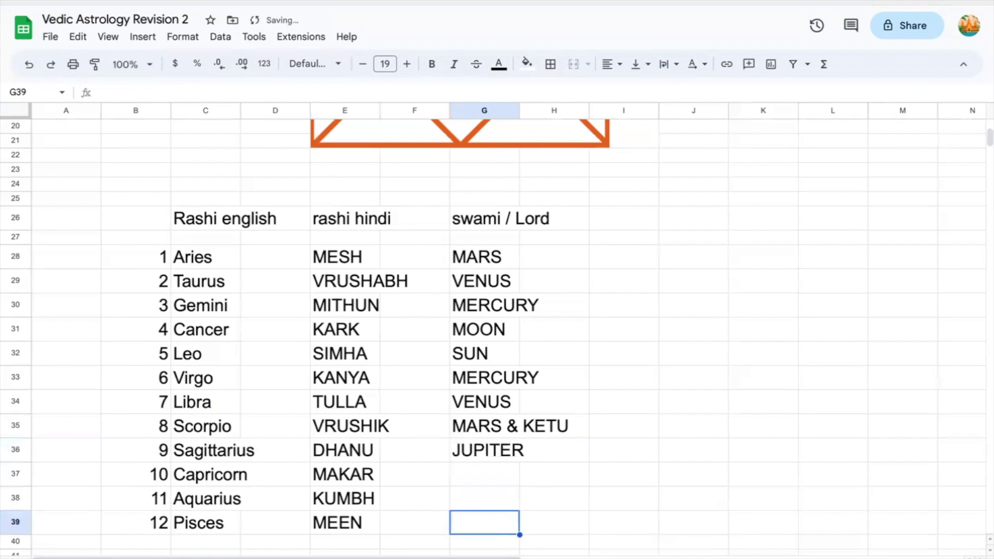
pyautogui.write('JUPITER')
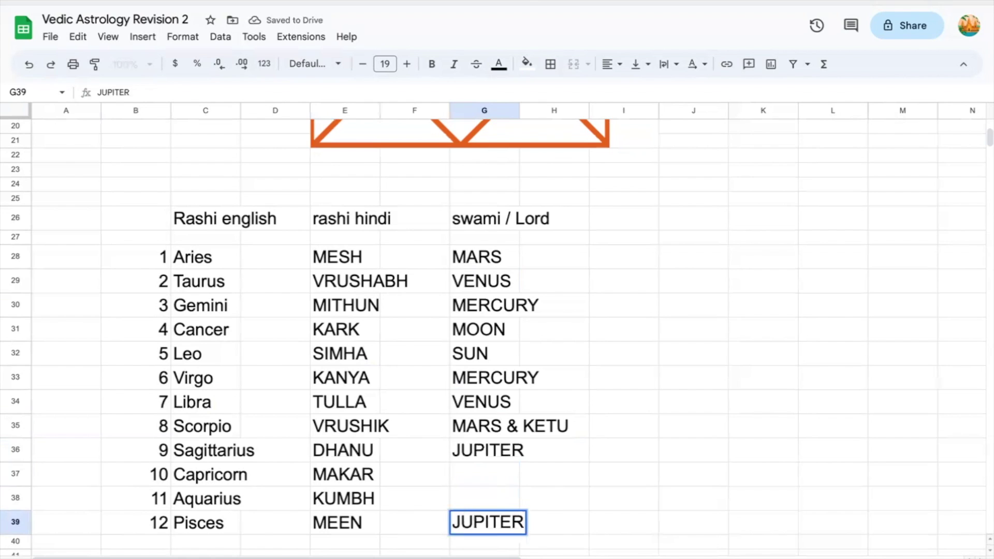
# Enter the lords of Capricorn and Aquarius in G37 and G38 as "SATURN" and "SATURN & RAHU"
pyautogui.click(484, 474)
pyautogui.write('SATURN')
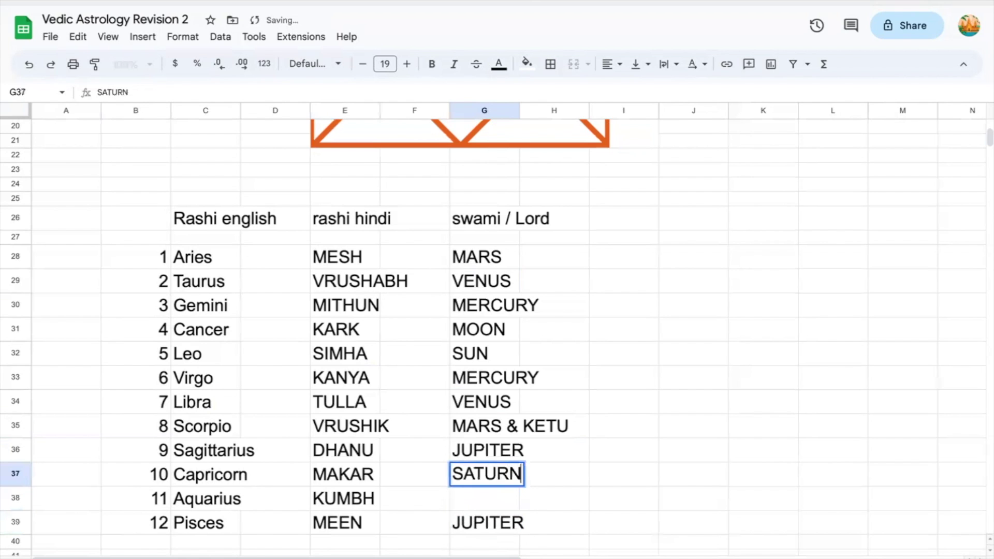
pyautogui.press('Return')
pyautogui.write('SATURN')
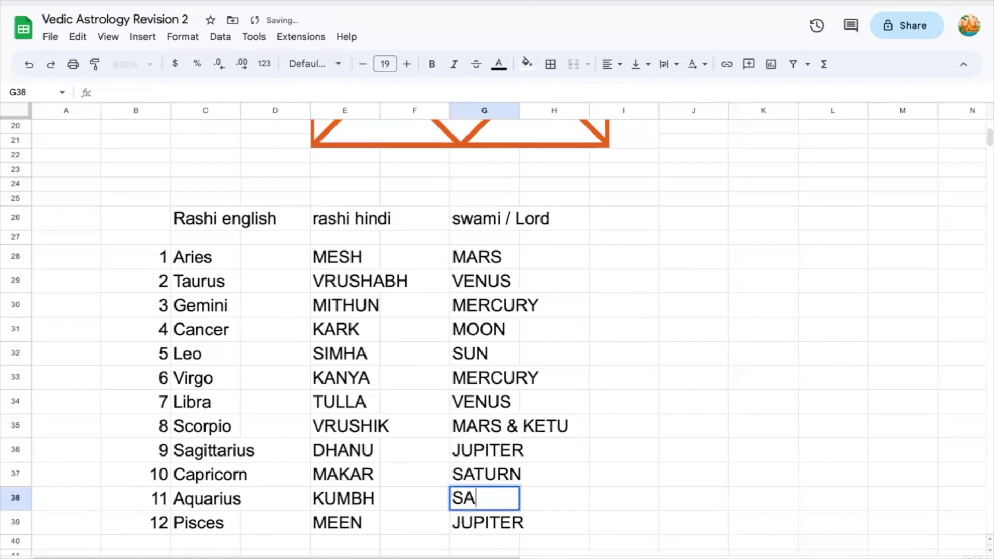
pyautogui.write(' & RAHU')
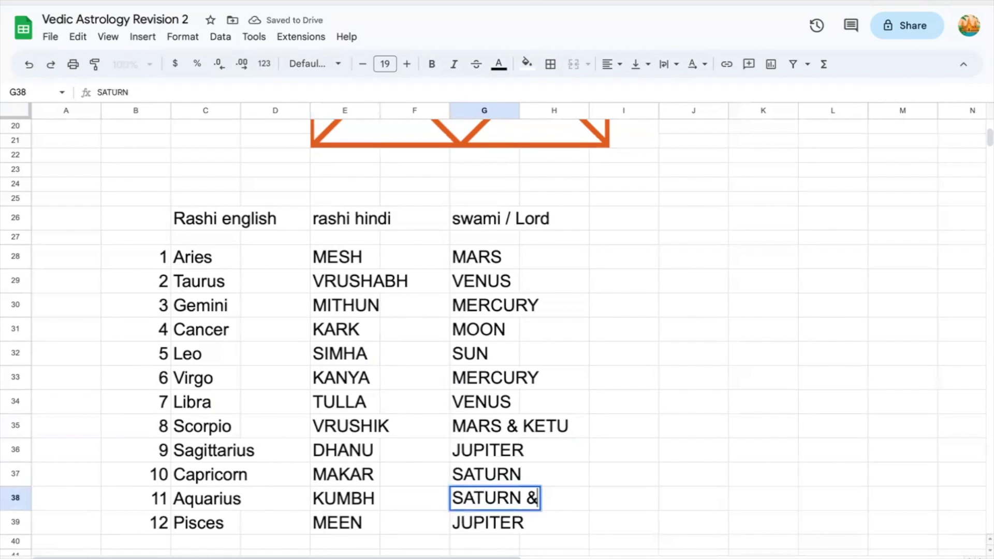
pyautogui.press('Return')
# Return the cell selection to G28, the lord of Aries
pyautogui.press('Up')
pyautogui.press('Up')
pyautogui.press('Up')
pyautogui.press('Up')
pyautogui.press('Up')
pyautogui.press('Up')
pyautogui.press('Up')
pyautogui.press('Up')
pyautogui.press('Up')
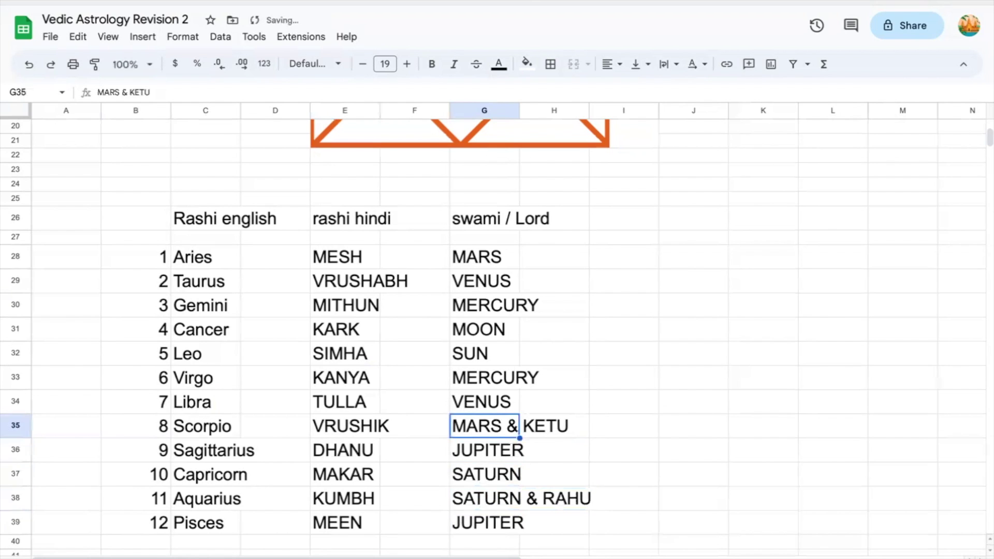
pyautogui.press('Up')
pyautogui.press('Up')
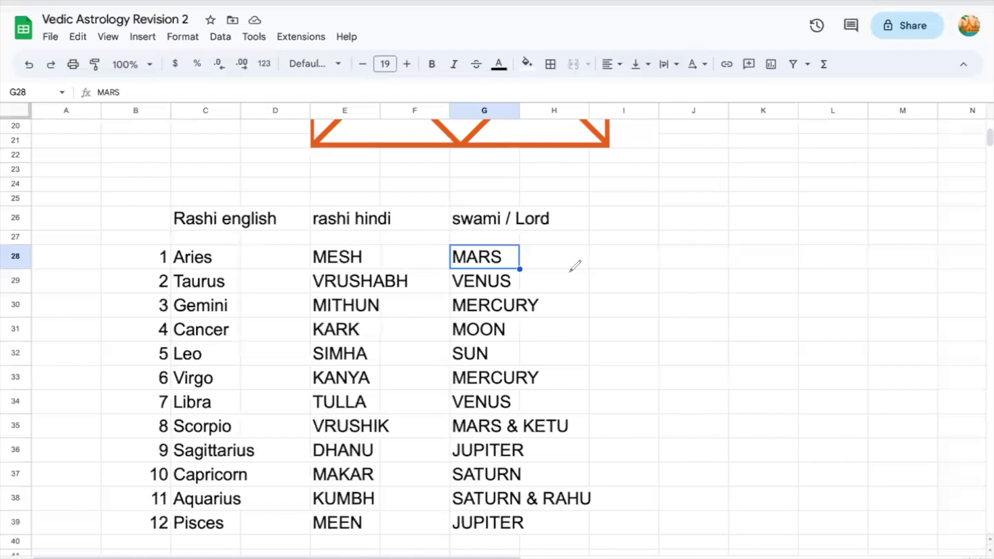
# Mark the lords Moon, Sun, Mars and Mars & Ketu with red pen ticks and draw lines above and below Sun
pyautogui.moveTo(526, 336); pyautogui.dragTo(604, 311)
pyautogui.moveTo(546, 359); pyautogui.dragTo(606, 338)
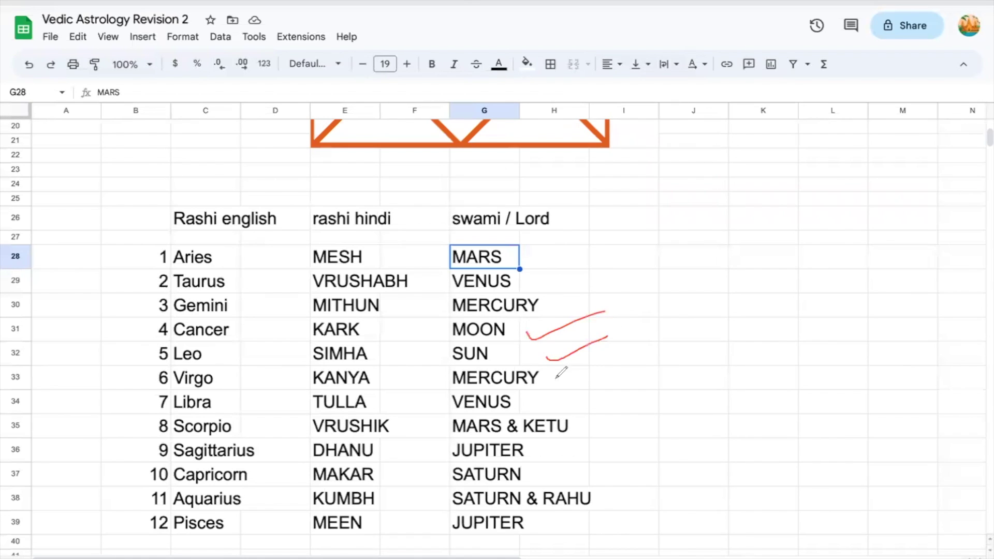
pyautogui.moveTo(449, 341)
pyautogui.mouseDown()
pyautogui.moveTo(492, 342)
pyautogui.moveTo(486, 365)
pyautogui.mouseUp()
pyautogui.moveTo(529, 252); pyautogui.dragTo(604, 239)
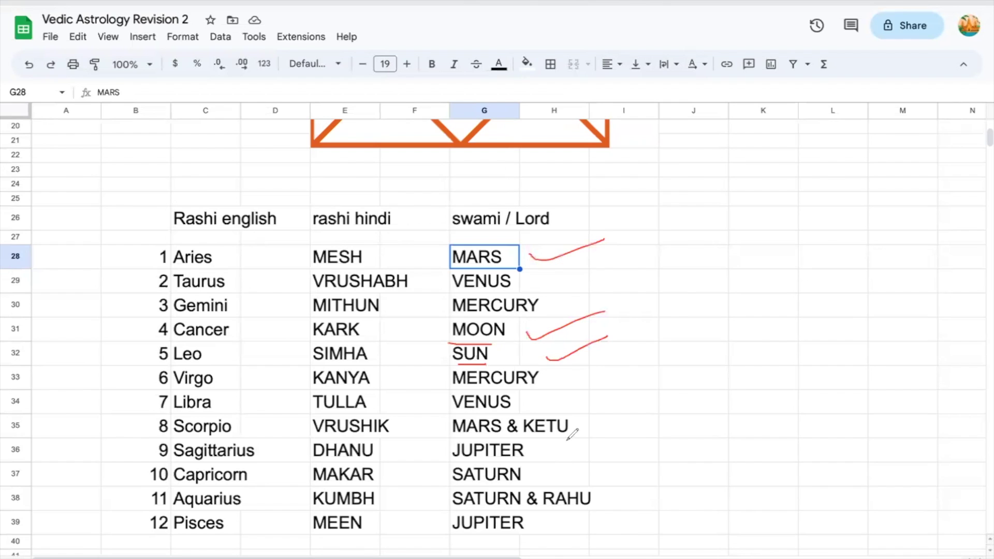
pyautogui.moveTo(587, 420); pyautogui.dragTo(626, 414)
# Draw red brackets pairing rashis 1 and 8, 2 and 7, 3 and 6, 9 and 12, and 10 and 11, and clear all pen marks
pyautogui.moveTo(118, 429); pyautogui.dragTo(154, 427)
pyautogui.moveTo(126, 254); pyautogui.dragTo(153, 254)
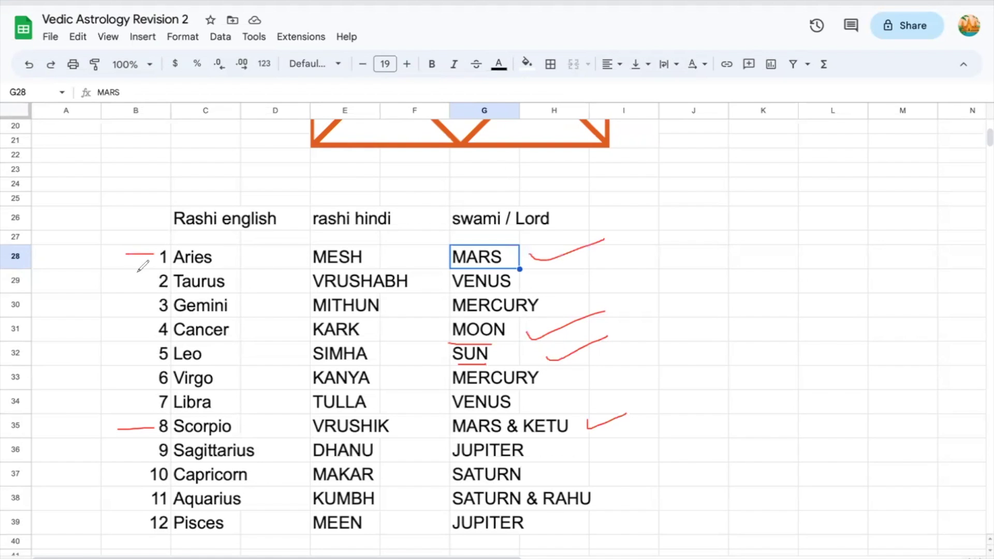
pyautogui.moveTo(156, 281)
pyautogui.mouseDown()
pyautogui.moveTo(96, 282)
pyautogui.moveTo(98, 385)
pyautogui.moveTo(143, 398)
pyautogui.mouseUp()
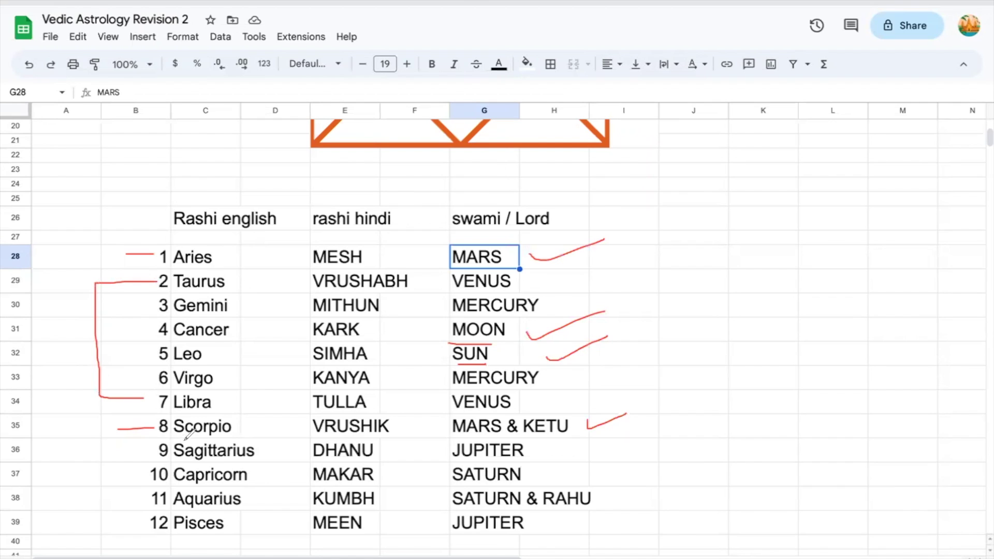
pyautogui.moveTo(154, 306)
pyautogui.mouseDown()
pyautogui.moveTo(119, 307)
pyautogui.moveTo(117, 362)
pyautogui.moveTo(154, 384)
pyautogui.mouseUp()
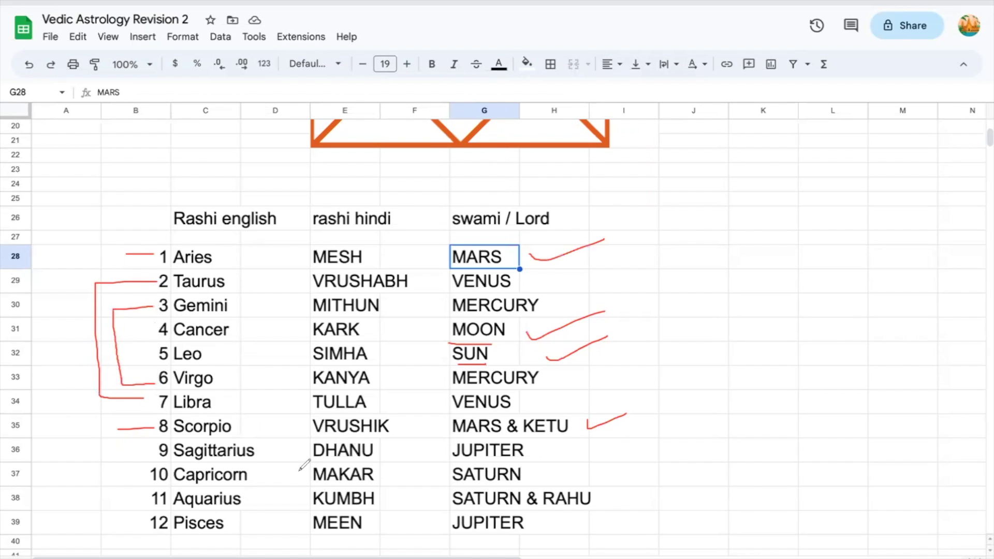
pyautogui.moveTo(149, 450)
pyautogui.mouseDown()
pyautogui.moveTo(97, 494)
pyautogui.moveTo(148, 516)
pyautogui.mouseUp()
pyautogui.moveTo(144, 475)
pyautogui.mouseDown()
pyautogui.moveTo(118, 476)
pyautogui.moveTo(141, 502)
pyautogui.mouseUp()
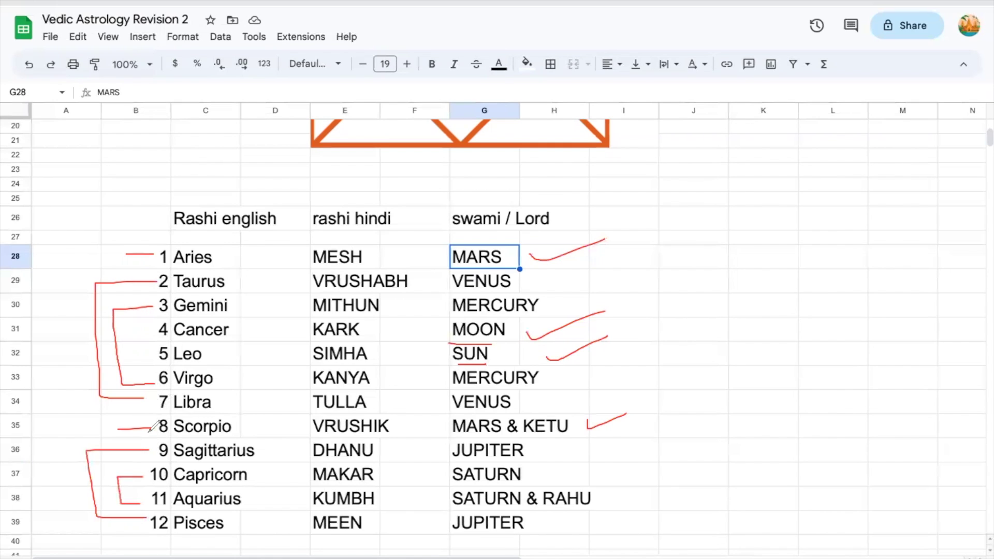
pyautogui.moveTo(140, 255)
pyautogui.mouseDown()
pyautogui.moveTo(59, 254)
pyautogui.moveTo(75, 376)
pyautogui.moveTo(129, 430)
pyautogui.moveTo(144, 427)
pyautogui.mouseUp()
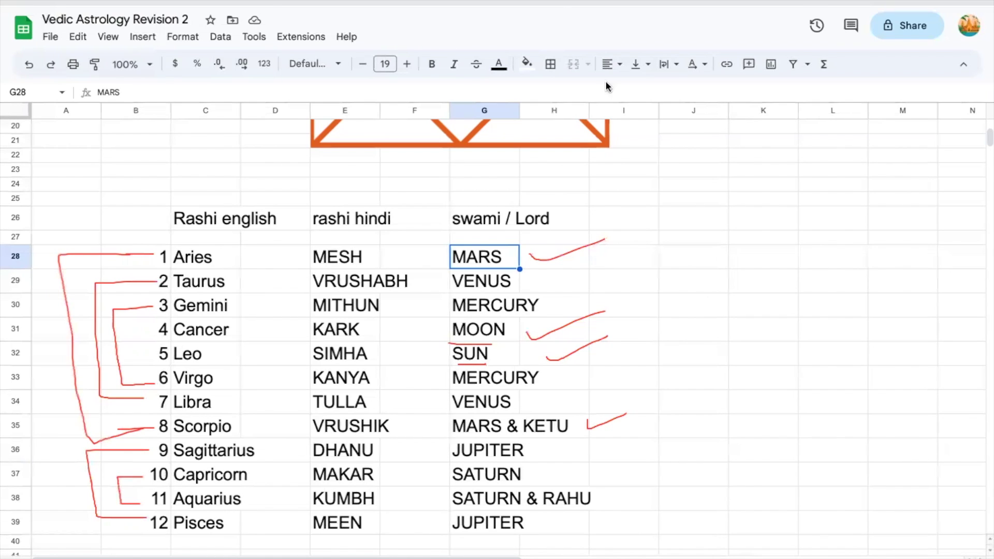
pyautogui.press('Escape')
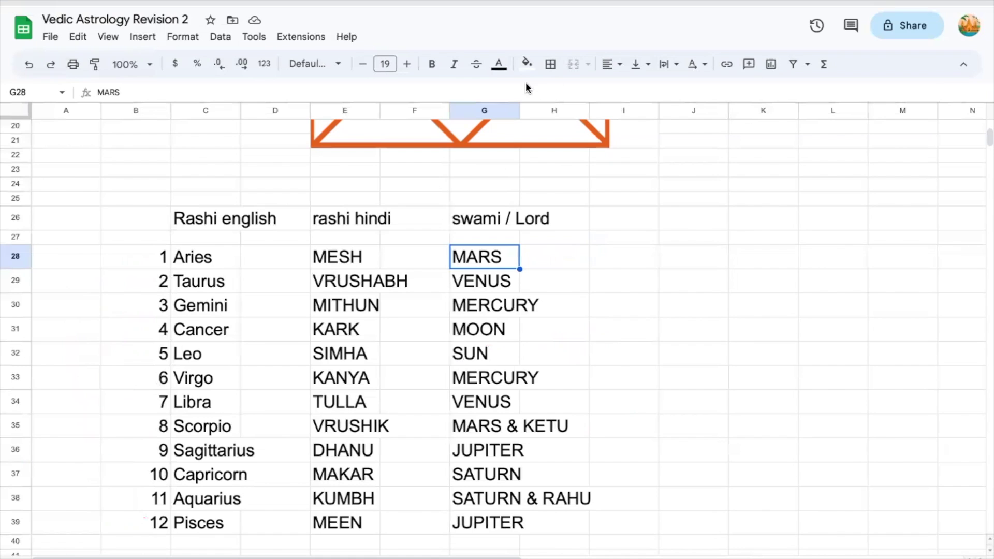
pyautogui.click(513, 108)
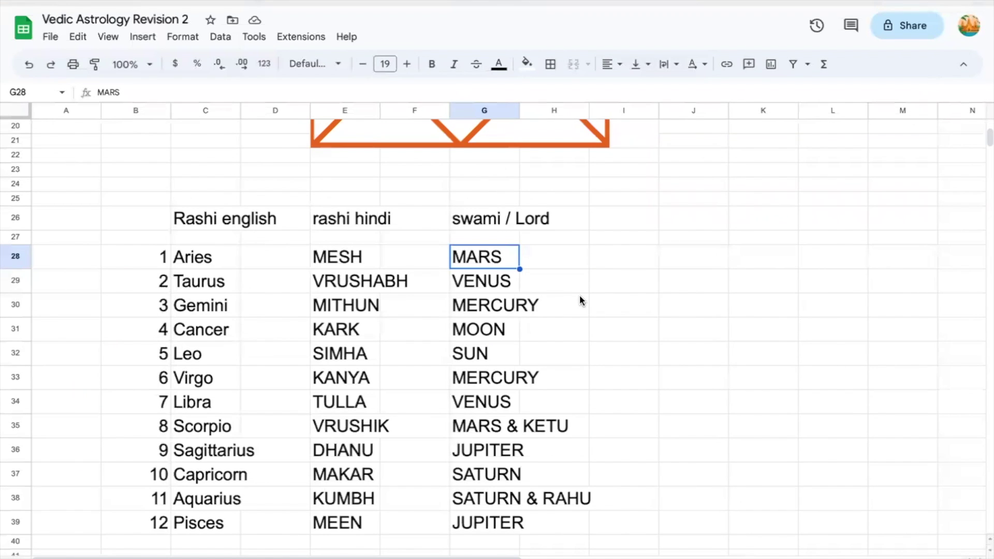
# Enter the heading "PLANETS" in cell C42 below the rashi table
pyautogui.scroll(-1, 579, 299)
pyautogui.click(706, 310)
pyautogui.scroll(-5, 703, 307)
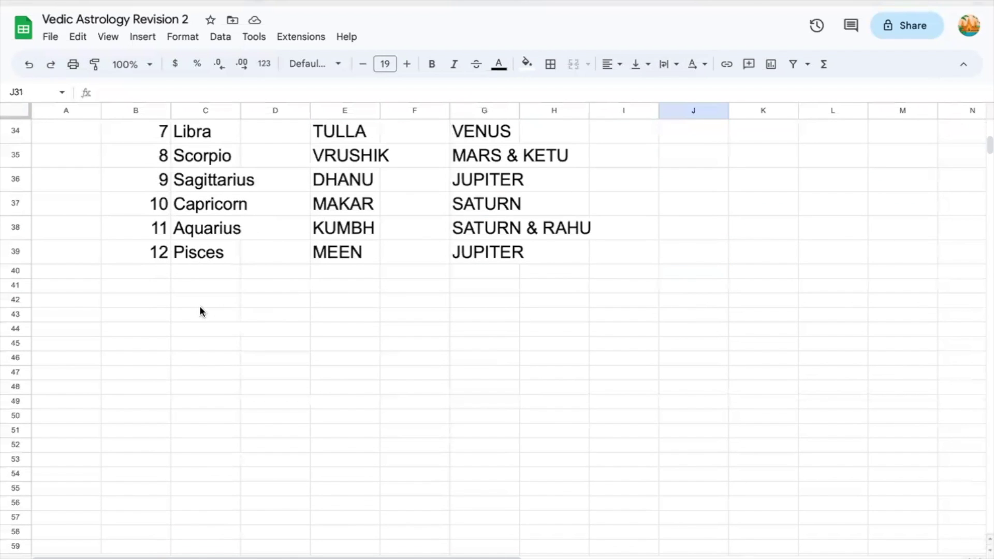
pyautogui.click(200, 306)
pyautogui.write('PLANETS')
pyautogui.press('Return')
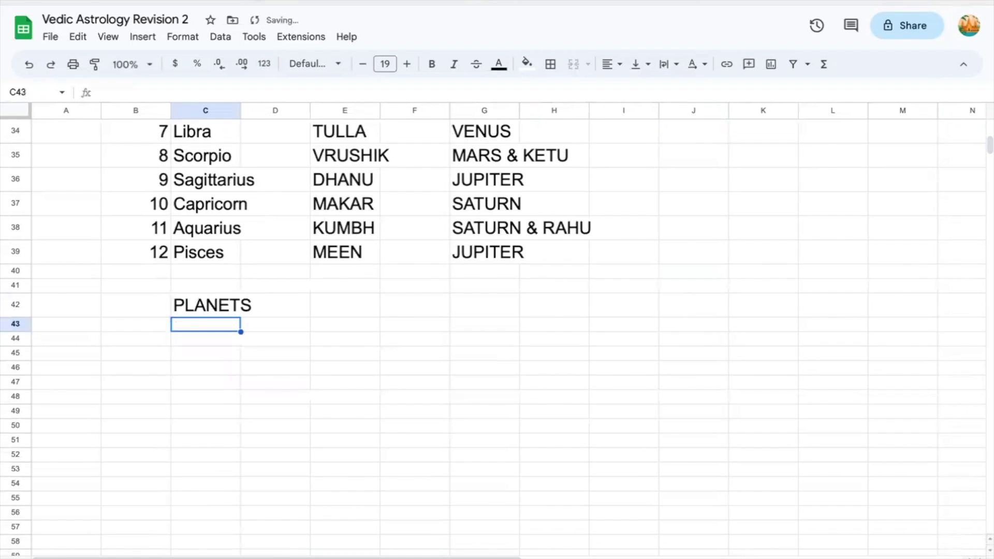
# List "SUN" in C43 under the planets heading with "SHRI RAM" beside it in E43
pyautogui.write('SUN')
pyautogui.click(345, 324)
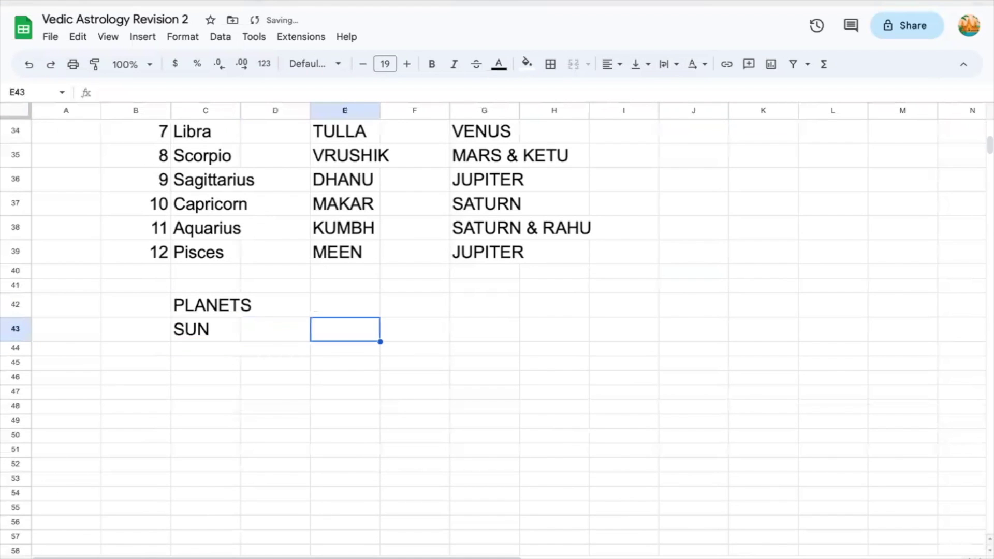
pyautogui.write('RAMA')
pyautogui.press('Return')
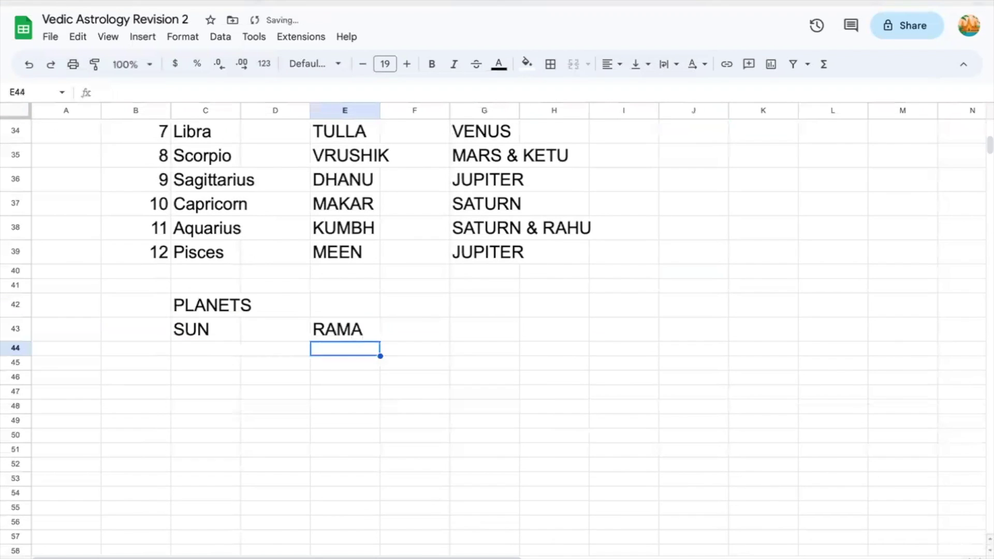
pyautogui.press('Up')
pyautogui.press('Return')
pyautogui.press('BackSpace')
pyautogui.press('Home')
pyautogui.write('SHRI')
pyautogui.press('Return')
# List "MOON" in C44 with "SHRI KRISHNA" beside it in E44, and select C45
pyautogui.click(240, 353)
pyautogui.write('MOON')
pyautogui.press('Tab')
pyautogui.write('SHRI')
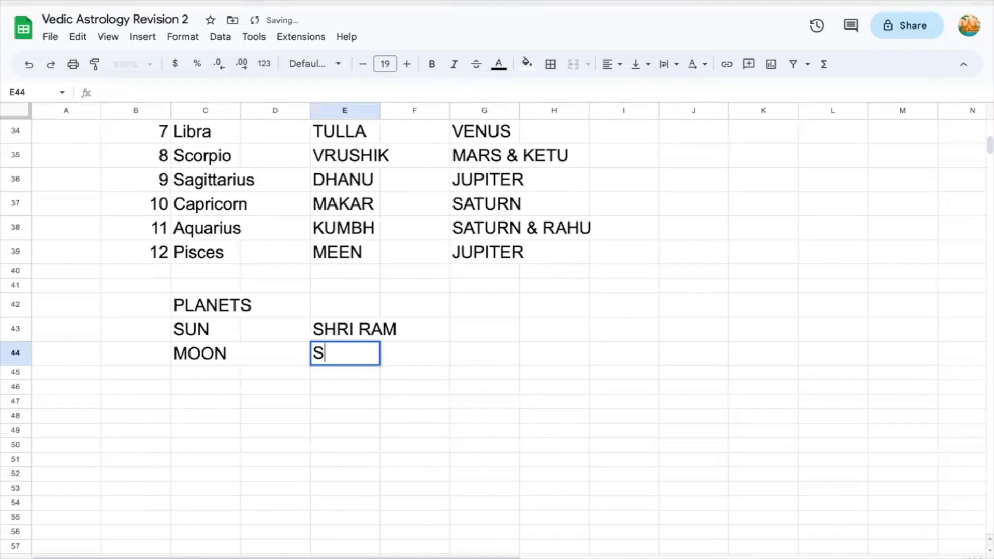
pyautogui.write(' KRISHNA')
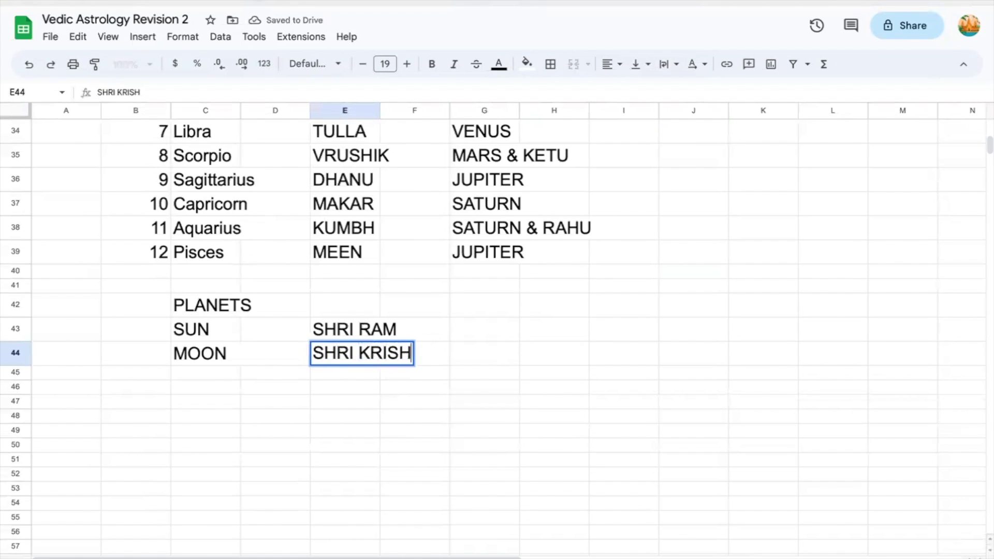
pyautogui.press('Return')
pyautogui.press('Left')
pyautogui.press('Left')
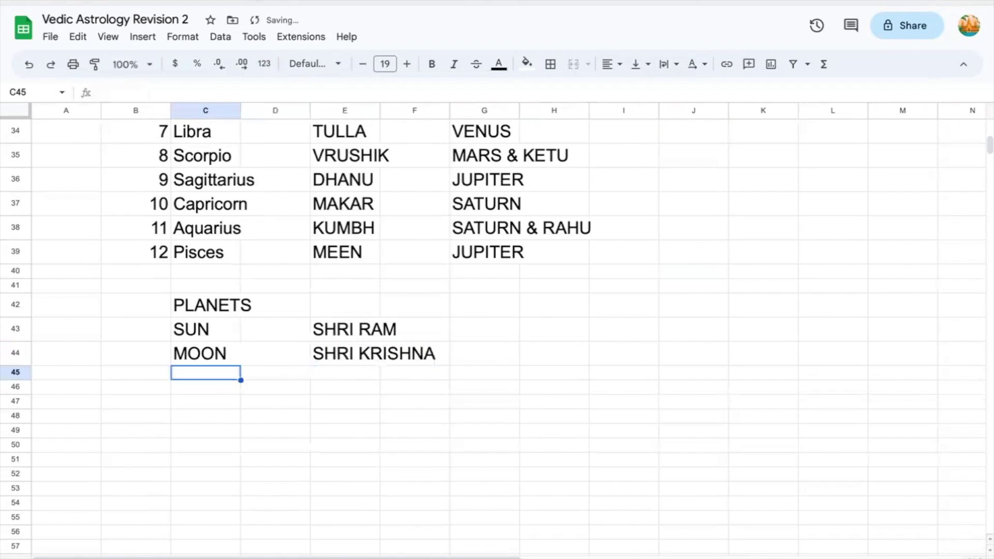
# List "JUPITER" in C45 of the planets list with "SHRI VAMAN" beside it in E45
pyautogui.write('JUPITER')
pyautogui.press('Return')
pyautogui.press('Right')
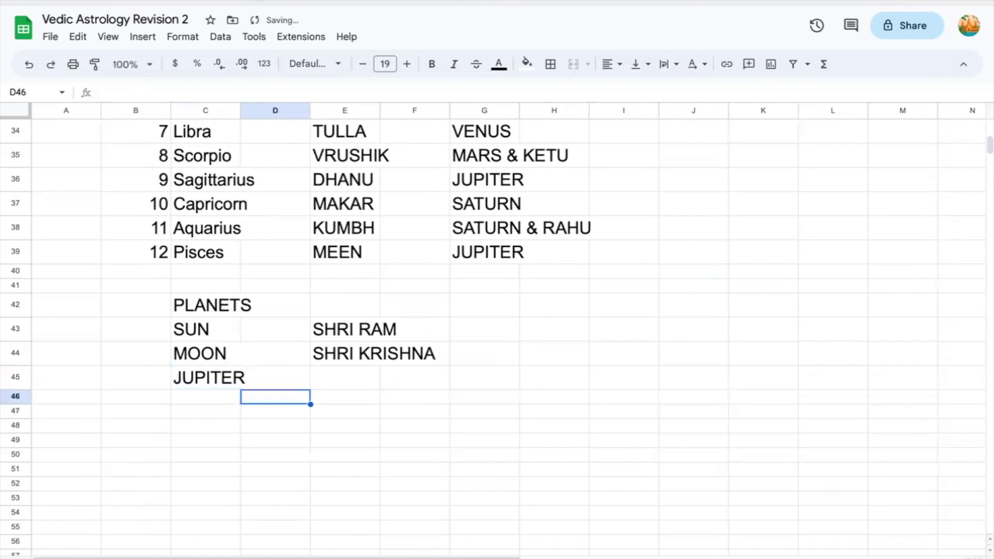
pyautogui.press('Up')
pyautogui.press('Right')
pyautogui.write('SHR')
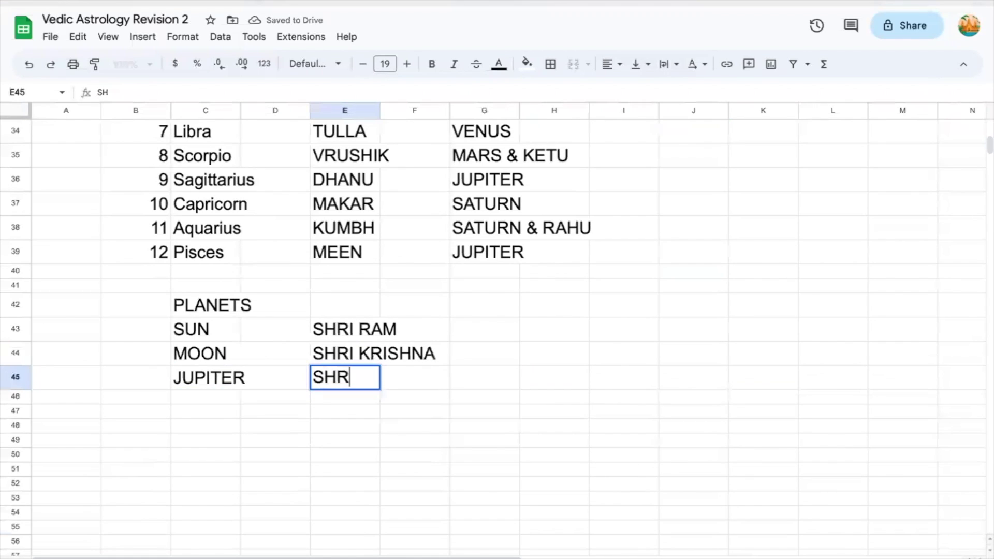
pyautogui.write('I VAMAN')
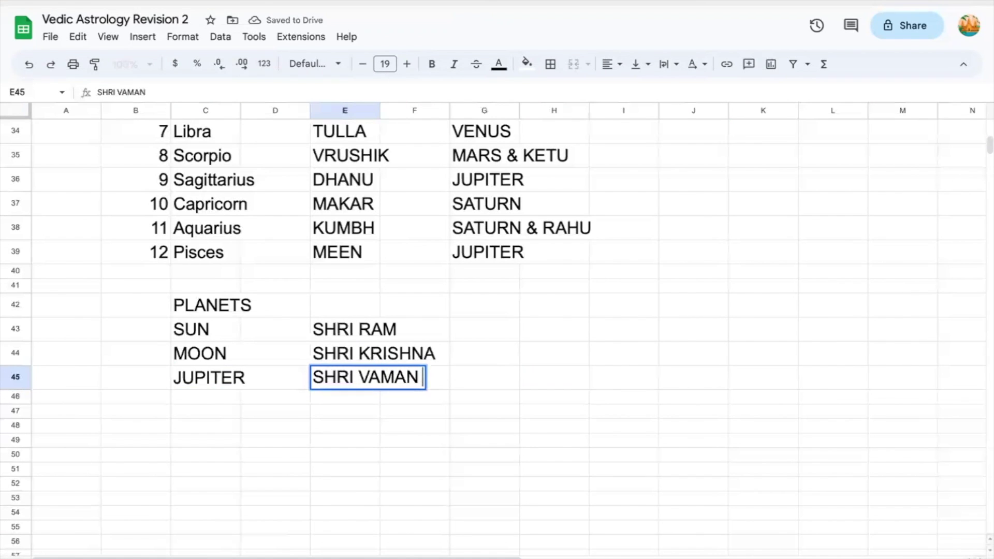
pyautogui.press('Return')
# List "VENUS" in C46 with "SHRI PARSHURAM" beside it in E46
pyautogui.write('VENUS')
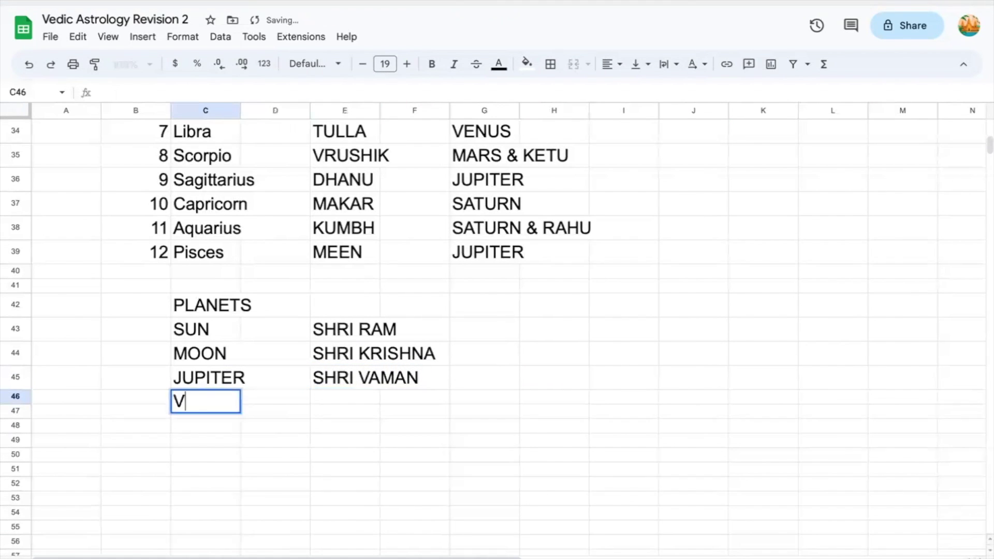
pyautogui.press('Return')
pyautogui.press('Right')
pyautogui.press('Right')
pyautogui.click(344, 401)
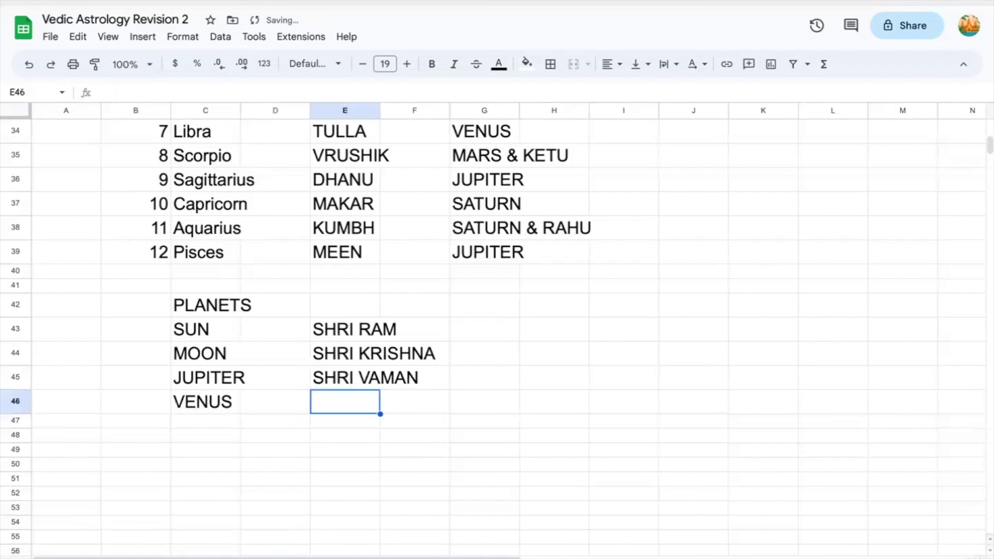
pyautogui.write('SHRI PAR')
pyautogui.write('SHURAM')
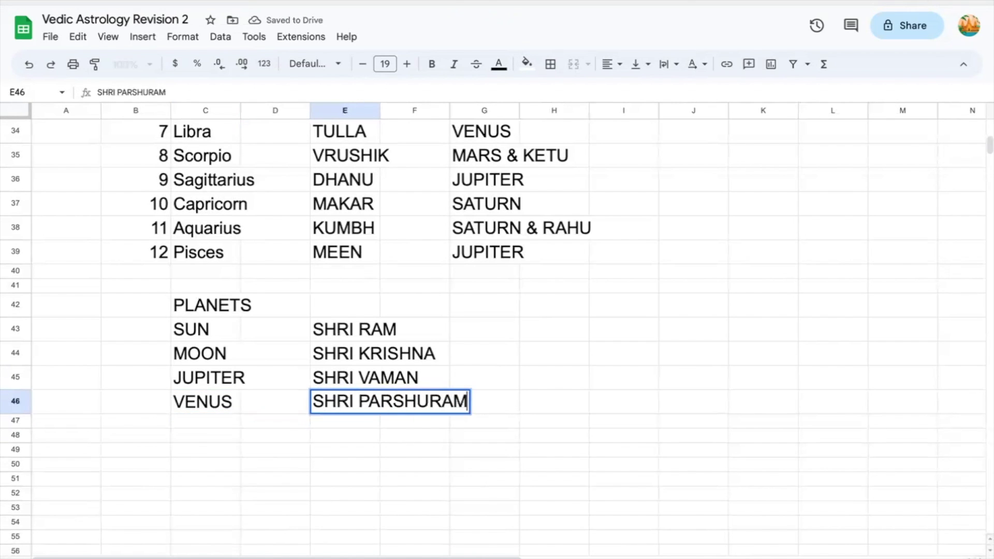
pyautogui.press('Return')
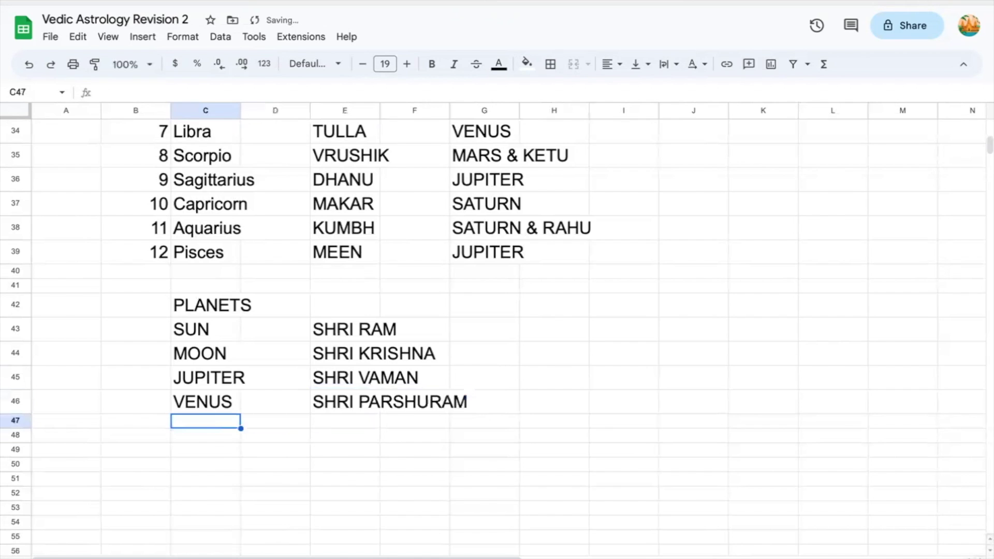
# List "SATURN" in C47 with "KOORMA" beside it in E47
pyautogui.write('SATURN')
pyautogui.press('Return')
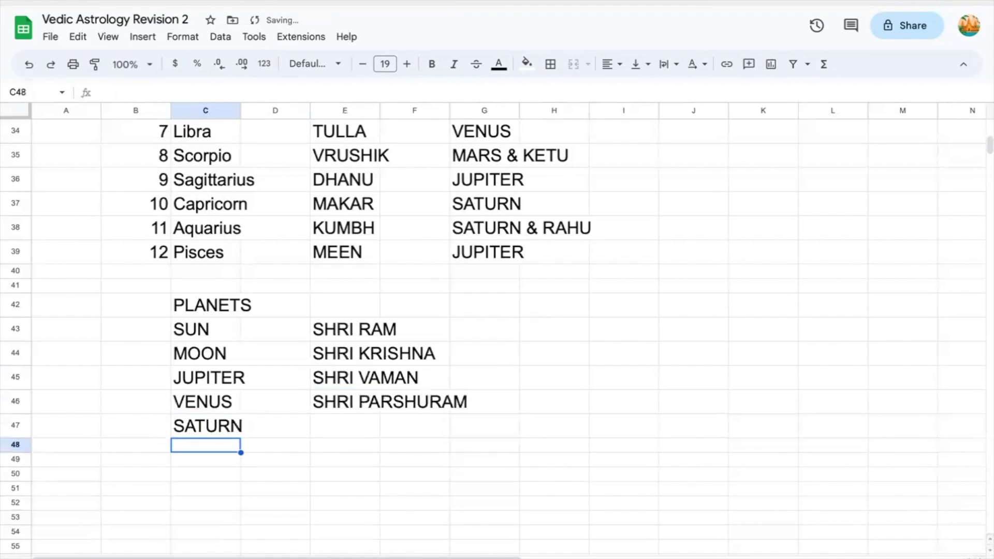
pyautogui.click(275, 426)
pyautogui.click(345, 425)
pyautogui.write('KOORMA')
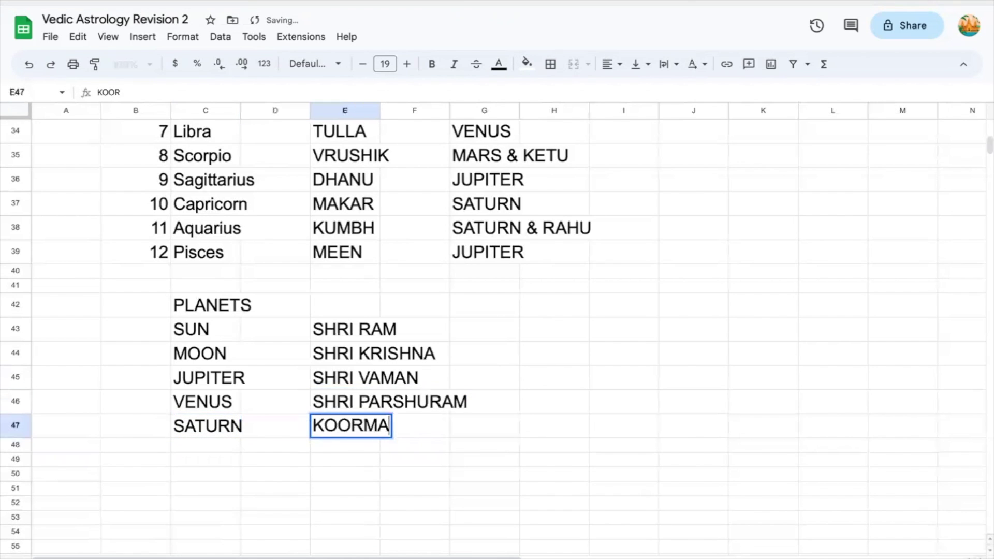
pyautogui.hotkey('ctrl', 'Return')
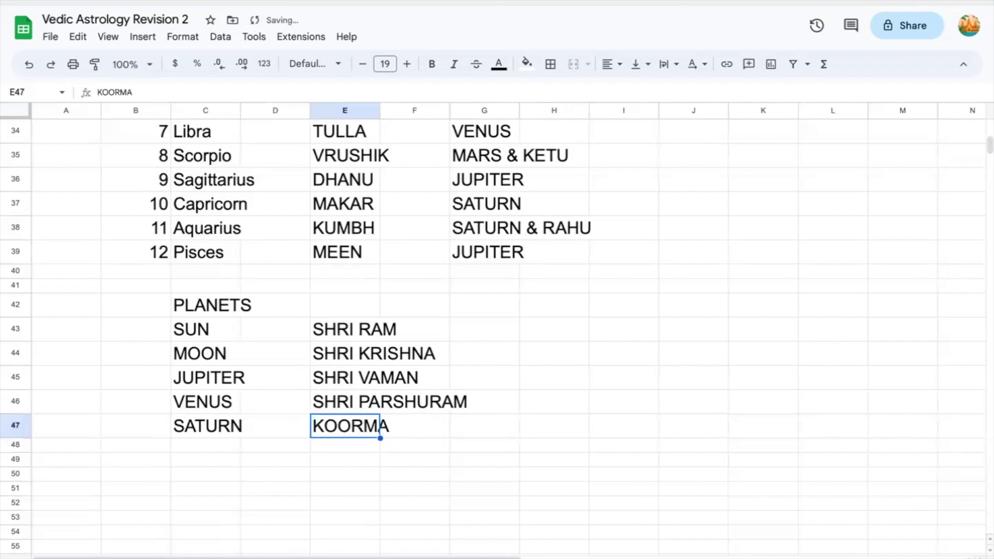
# List "MERCURY" in C48 with "SHRI GAUTAM BUDDHA" beside it in E48
pyautogui.click(274, 444)
pyautogui.click(206, 444)
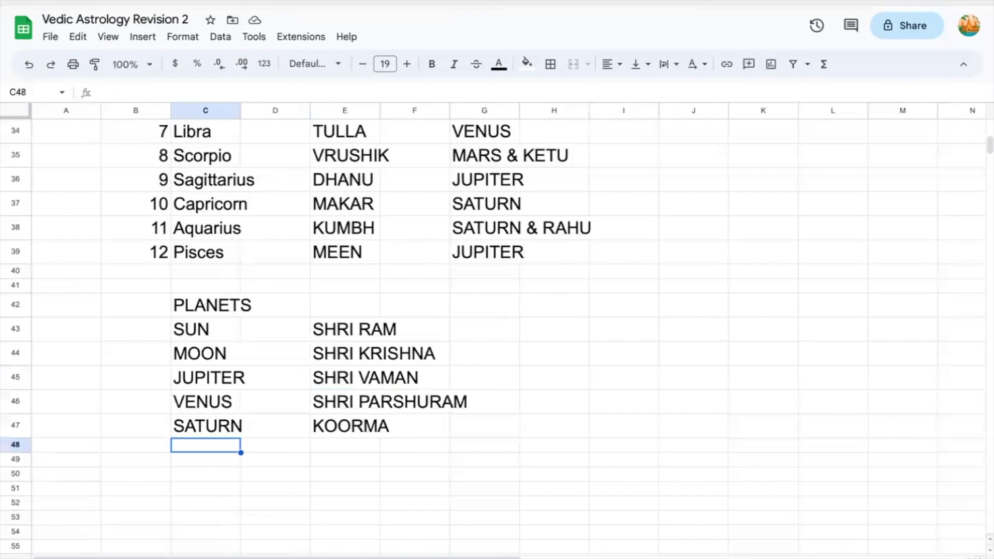
pyautogui.write('MERCURY')
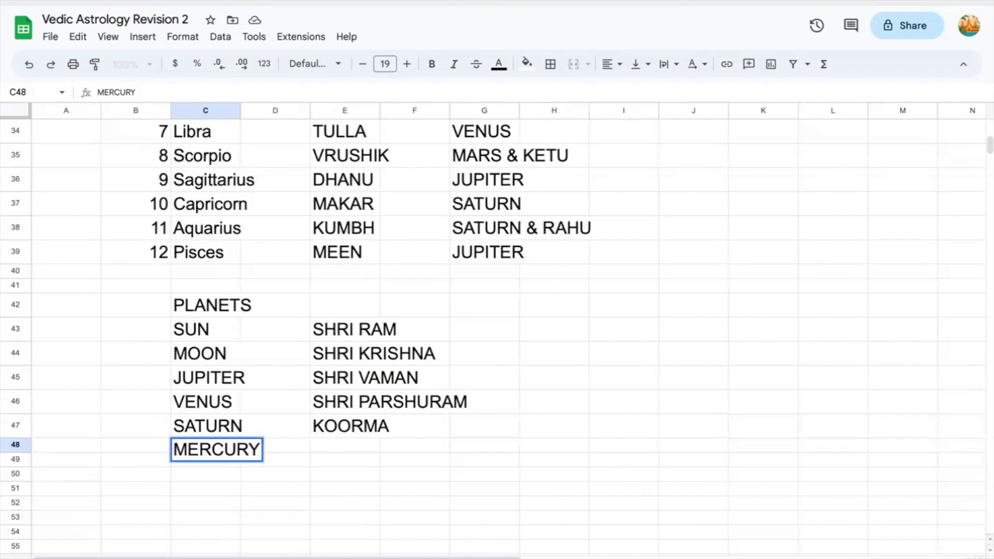
pyautogui.press('Return')
pyautogui.click(345, 450)
pyautogui.write('SHRI GAUTM')
pyautogui.press('BackSpace')
pyautogui.write('AM BUDDHA')
pyautogui.press('Return')
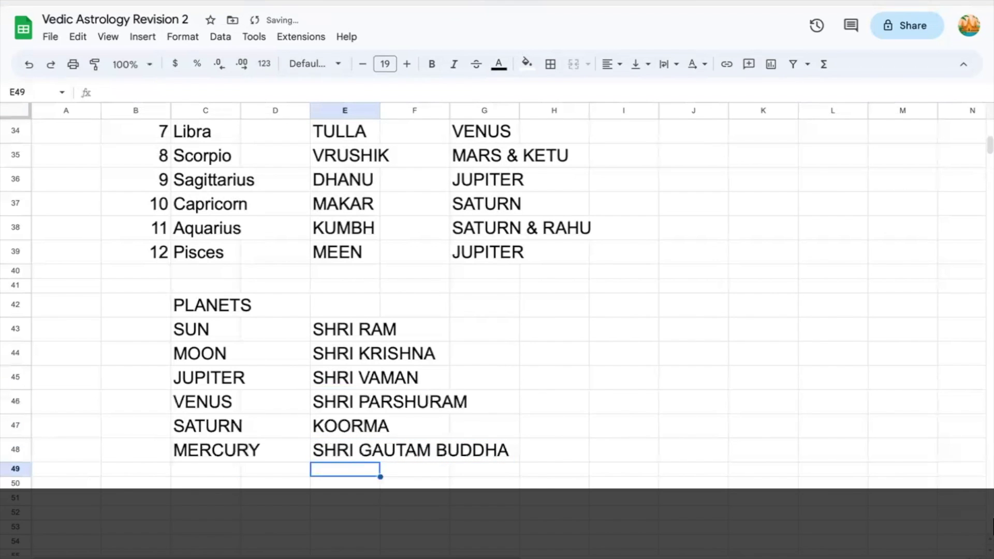
# List "RAHU" in C49 with "VARAHA" beside it in E49
pyautogui.press('Left')
pyautogui.press('Left')
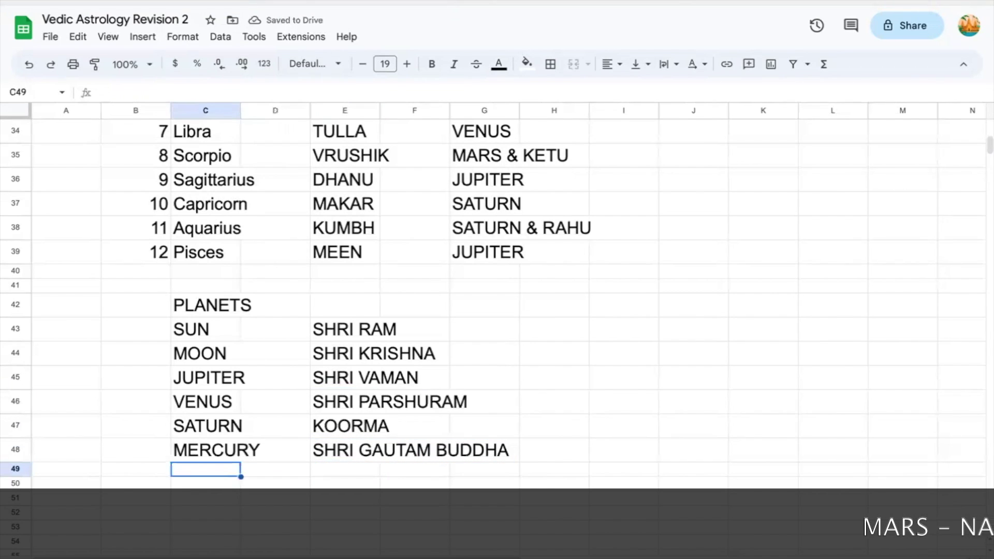
pyautogui.write('RAHU')
pyautogui.press('Return')
pyautogui.press('Up')
pyautogui.press('Right')
pyautogui.press('Right')
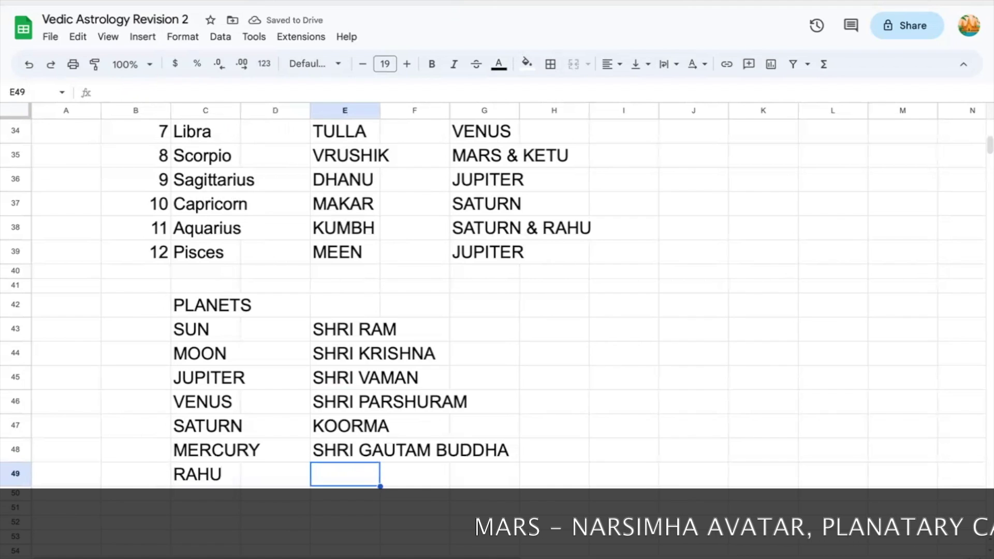
pyautogui.write('VARAHA')
pyautogui.press('Return')
# List "KETU" in C50 with "MEEN / MATSYA" beside it in E50
pyautogui.press('Left')
pyautogui.press('Left')
pyautogui.write('KETU')
pyautogui.press('Right')
pyautogui.press('Right')
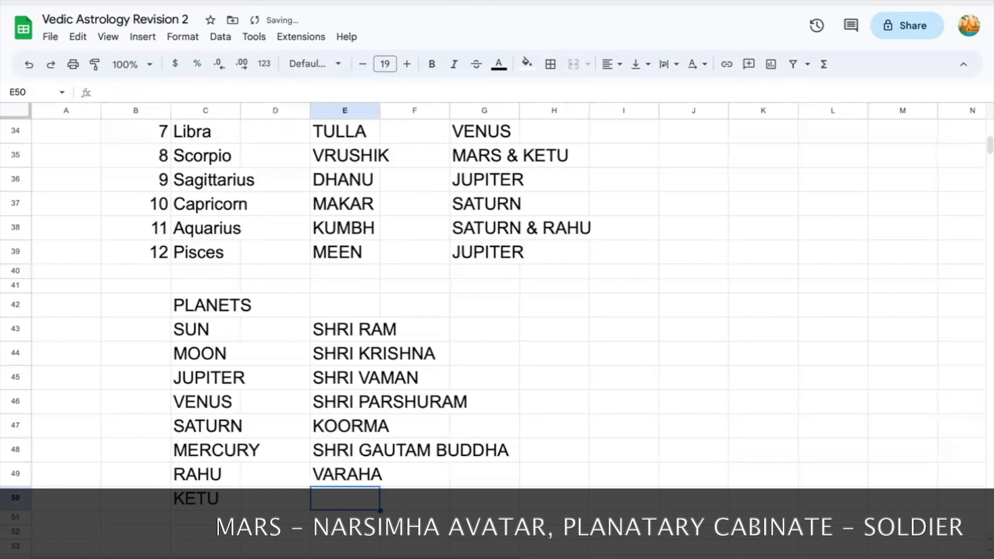
pyautogui.write('MEEN / MATSYA')
pyautogui.click(345, 426)
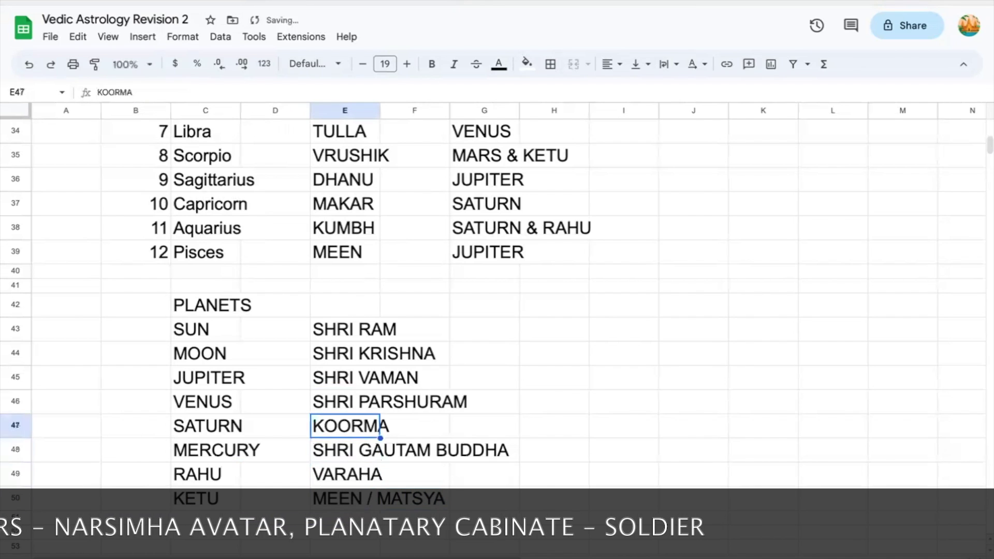
# Enter the cabinet roles "KING" for the Sun in I43 and "QUEEN" for the Moon in I44
pyautogui.click(345, 329)
pyautogui.click(414, 328)
pyautogui.click(554, 329)
pyautogui.click(623, 329)
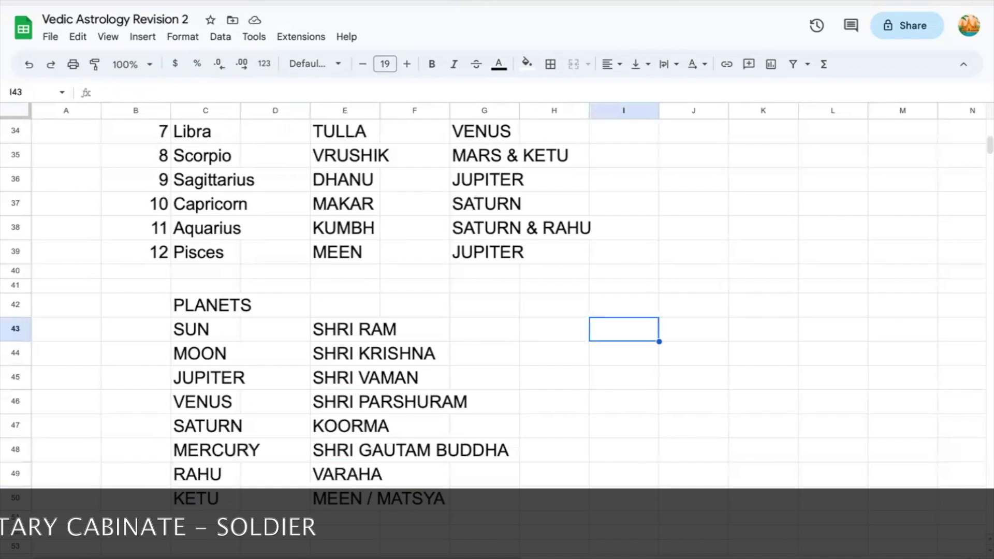
pyautogui.write('KIN')
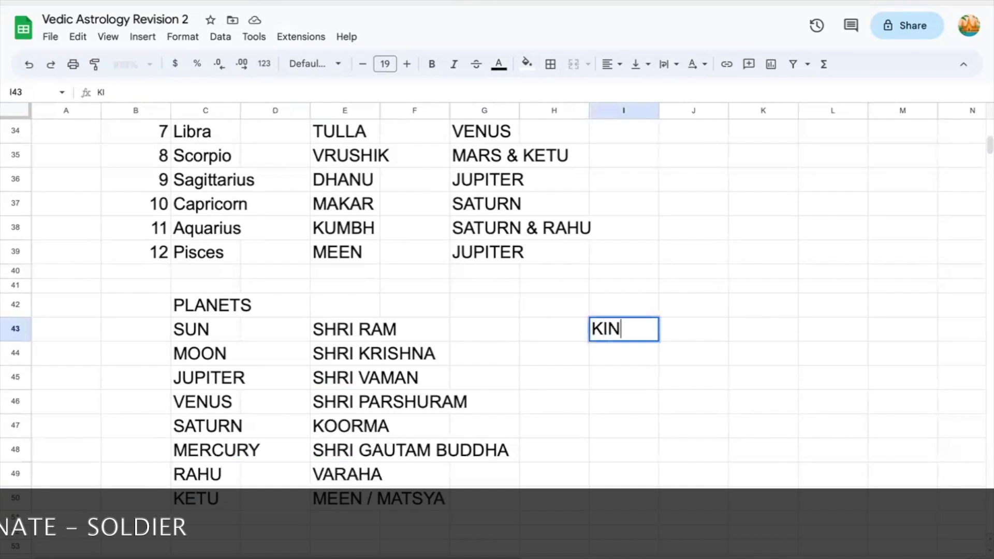
pyautogui.write('G')
pyautogui.press('Return')
pyautogui.write('QUEEN')
pyautogui.press('Return')
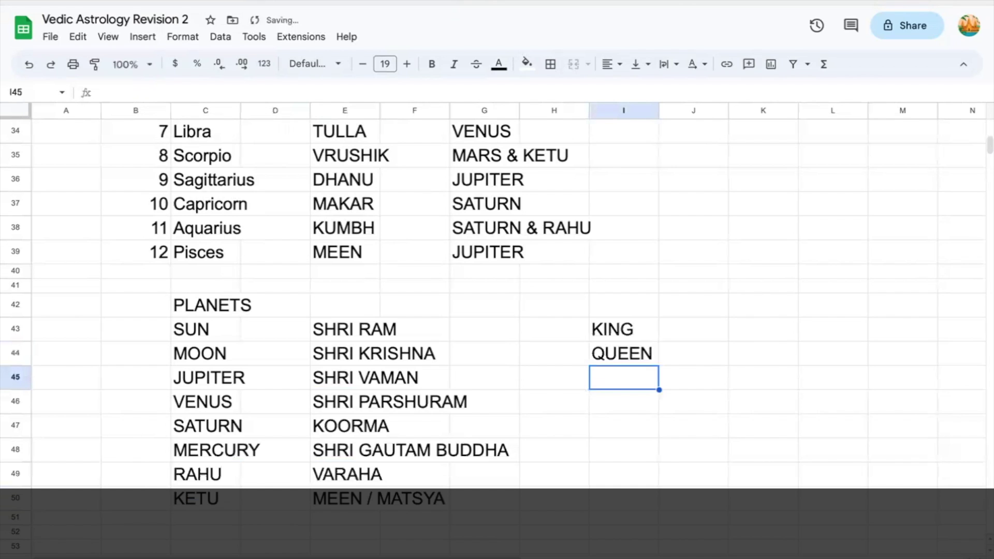
# Enter the role "MINISTER" for both Jupiter in I45 and Venus in I46
pyautogui.write('MINISTER')
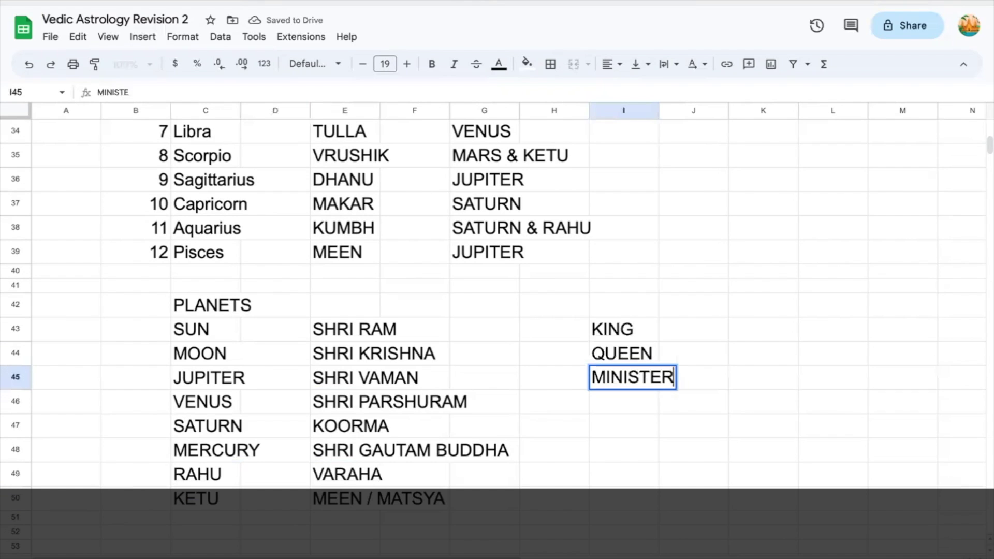
pyautogui.press('Return')
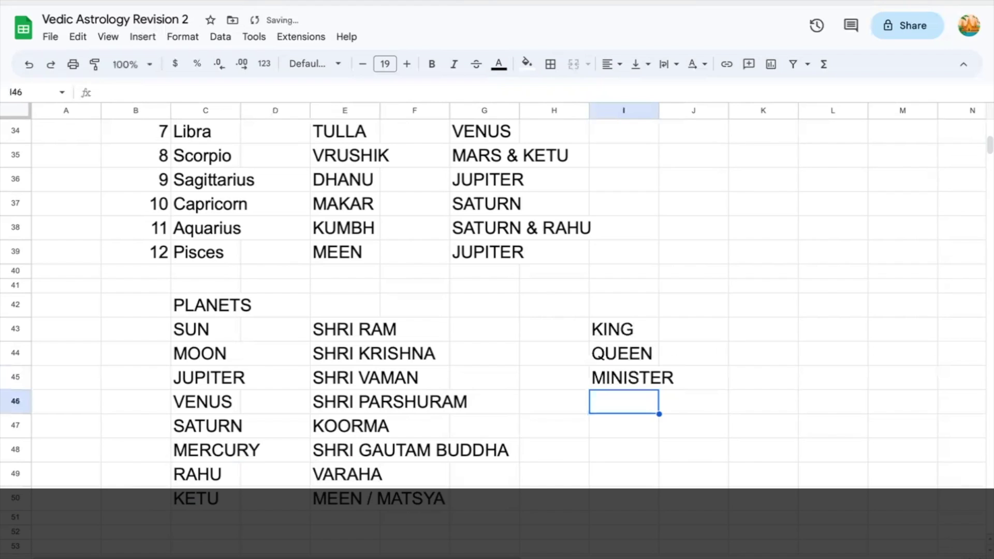
pyautogui.write('MINISTER')
pyautogui.press('Return')
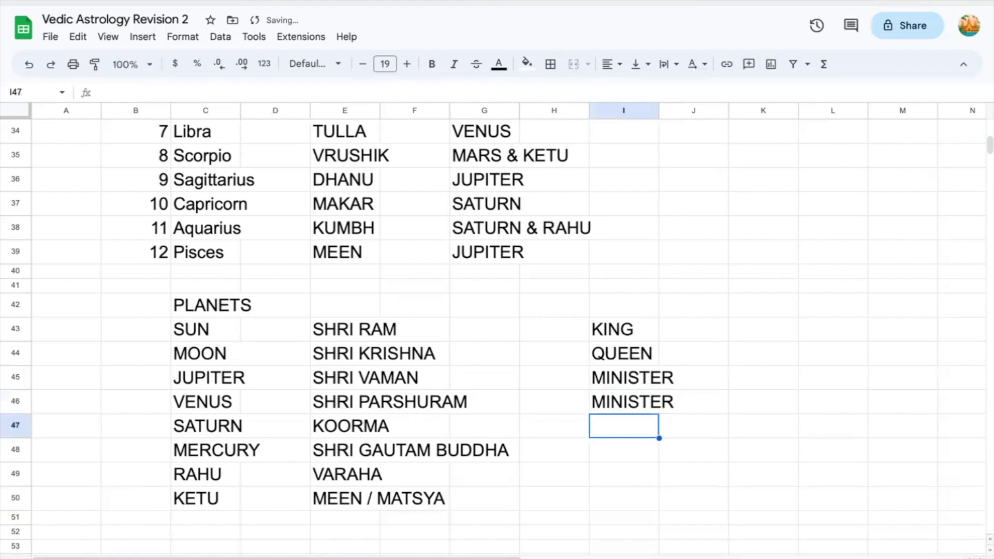
# Add "DEV GURU" in K45 and "DAITYA GURU" in K46 beside the two minister roles
pyautogui.click(624, 377)
pyautogui.click(763, 378)
pyautogui.write('DEV GURU')
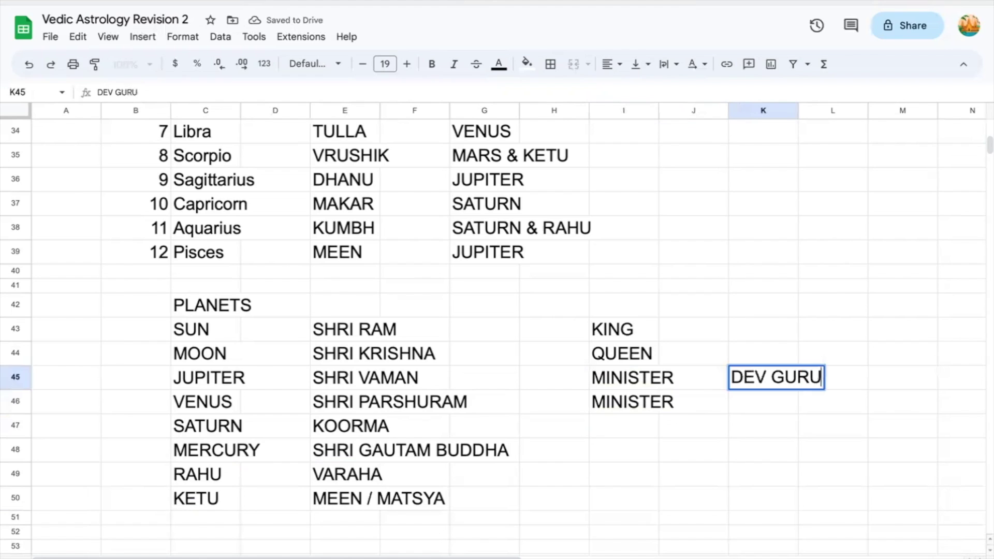
pyautogui.press('Return')
pyautogui.write('DAITYS')
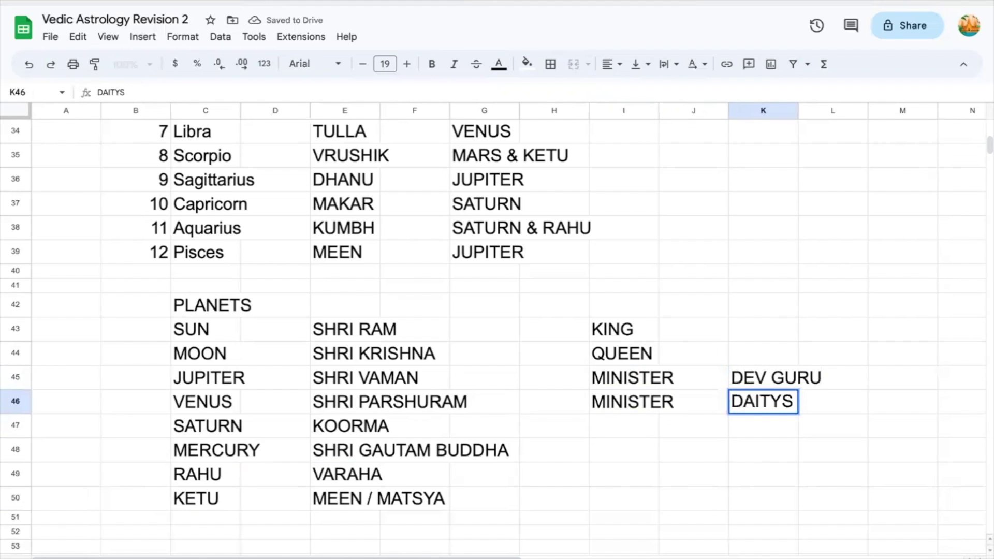
pyautogui.press('BackSpace')
pyautogui.write('A GURU')
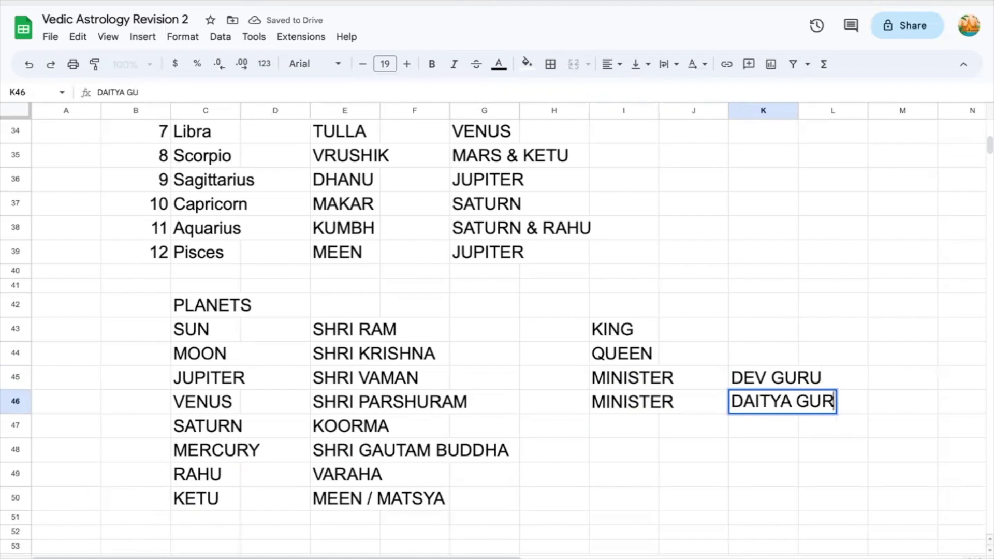
pyautogui.press('Return')
# Enter the role "SERVANT" for Saturn in I47
pyautogui.press('Left')
pyautogui.press('Left')
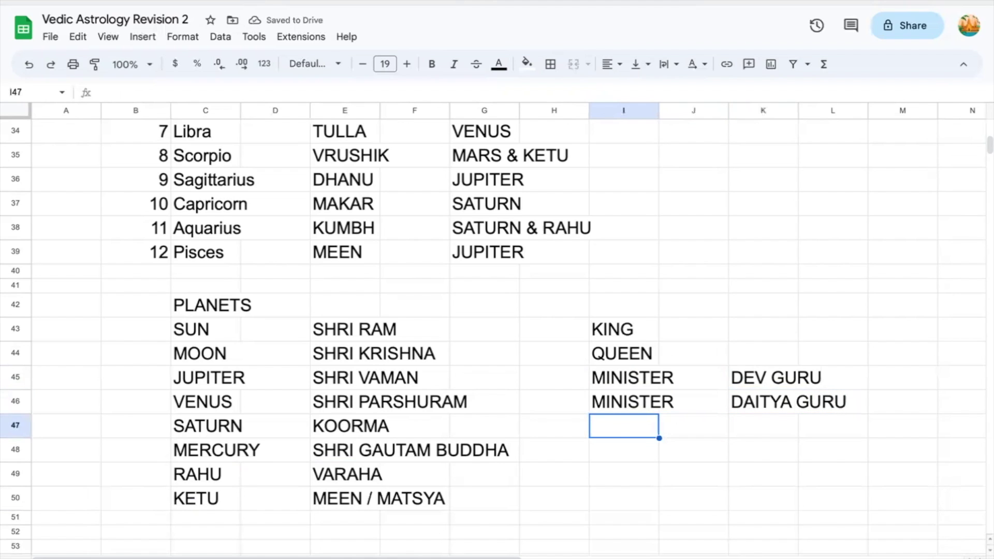
pyautogui.write('SERVSNT')
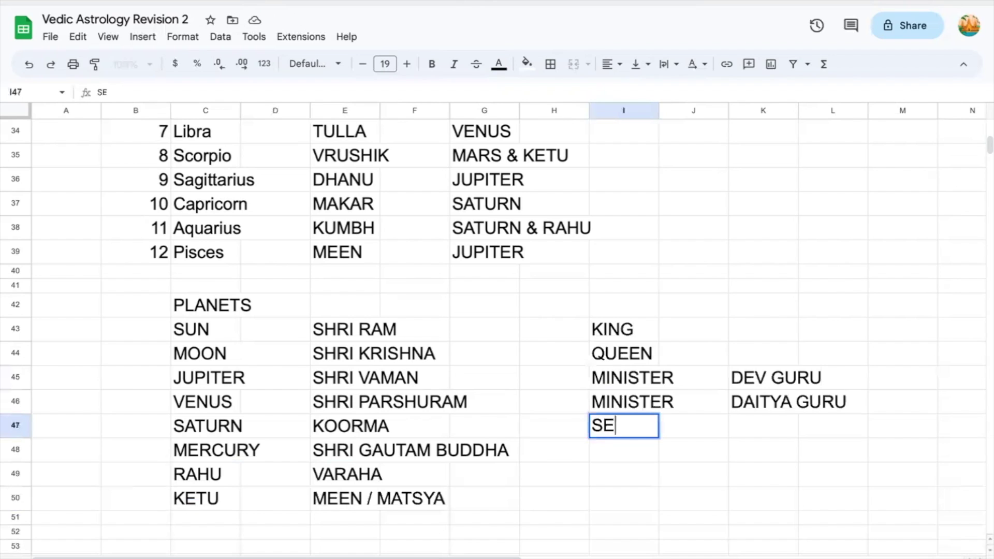
pyautogui.press('BackSpace')
pyautogui.press('BackSpace')
pyautogui.press('BackSpace')
pyautogui.write('ANT')
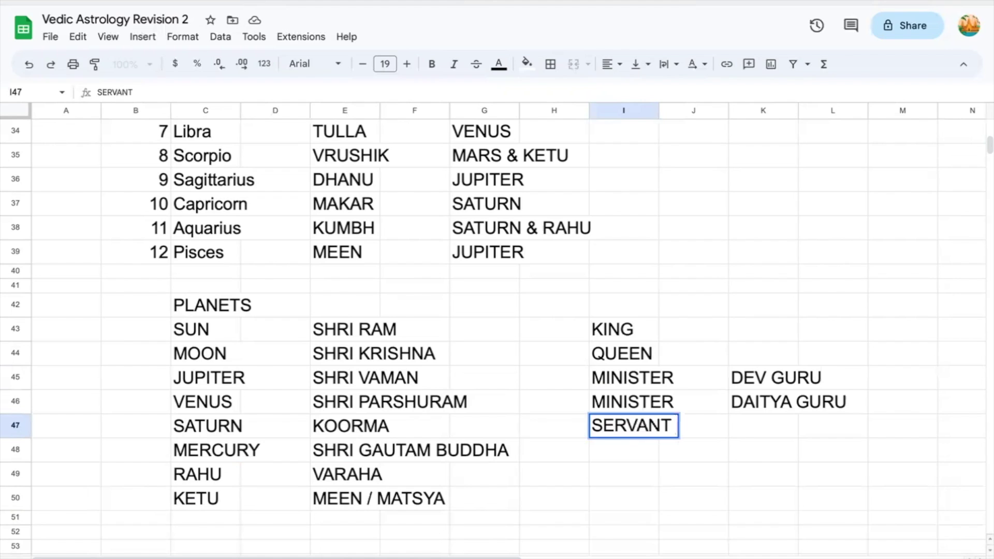
pyautogui.press('Tab')
pyautogui.press('Tab')
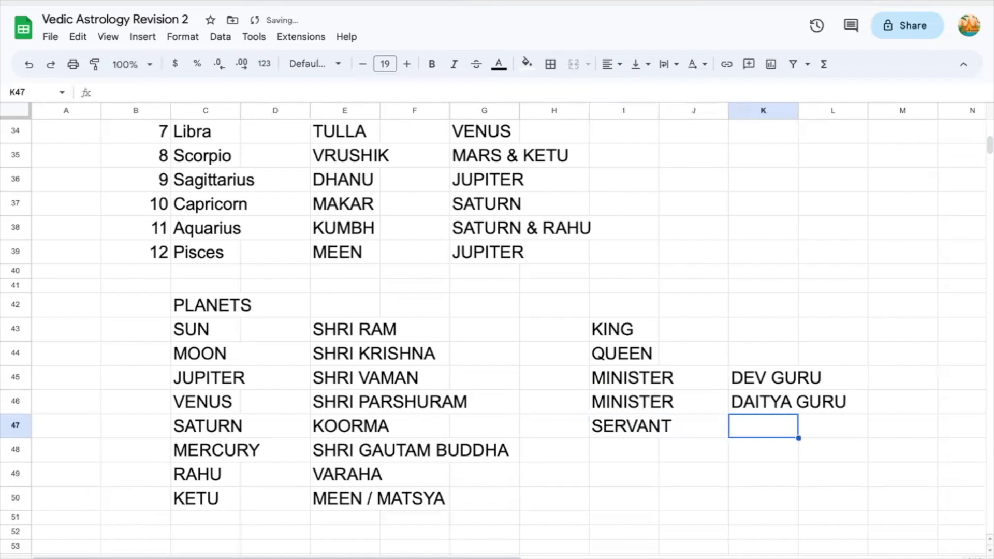
# Enter the role "PRINCE" for Mercury in I48
pyautogui.press('Down')
pyautogui.press('Left')
pyautogui.press('Left')
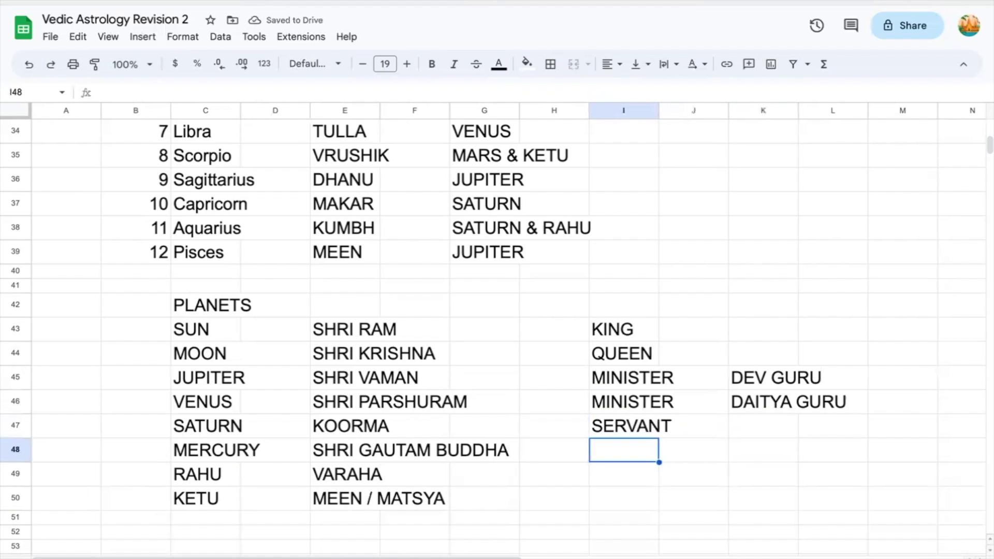
pyautogui.write('PRINCE')
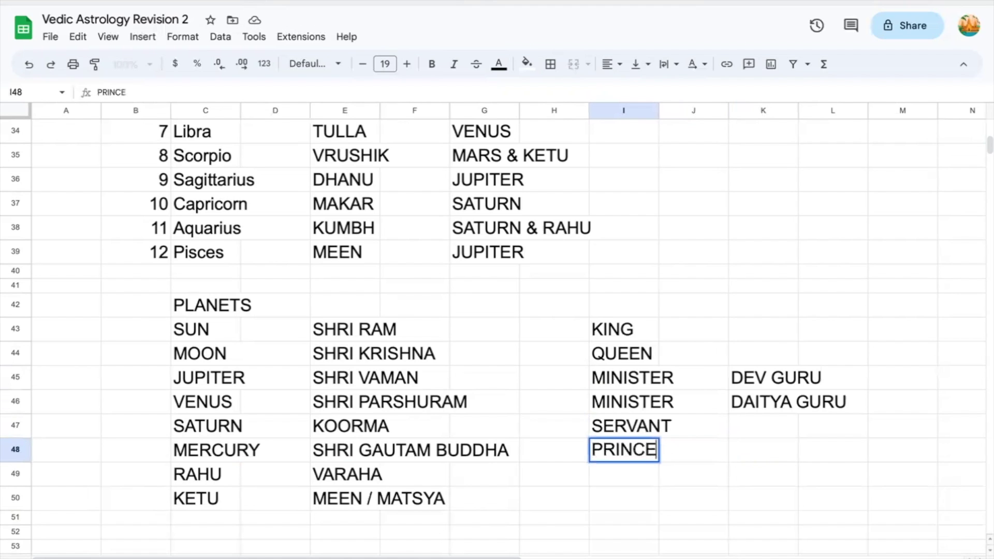
pyautogui.press('Return')
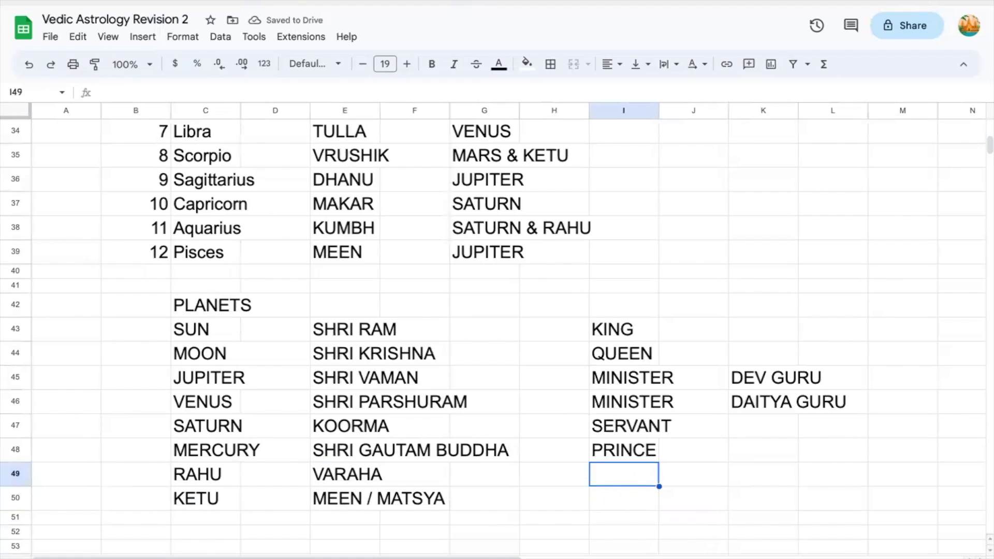
# Enter the role "OUTCAST" for both Rahu in I49 and Ketu in I50
pyautogui.write('OUTCAST')
pyautogui.press('Return')
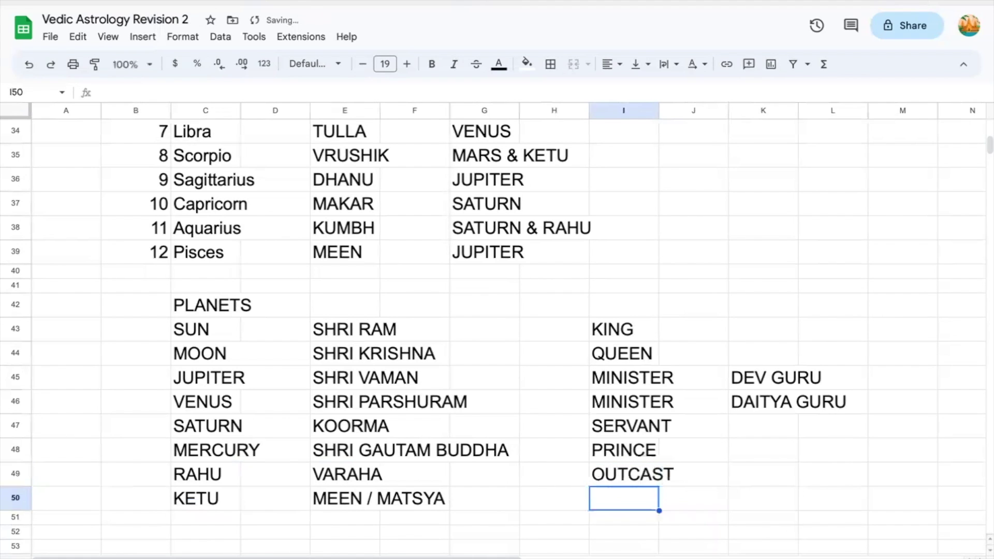
pyautogui.write('OUTCAST')
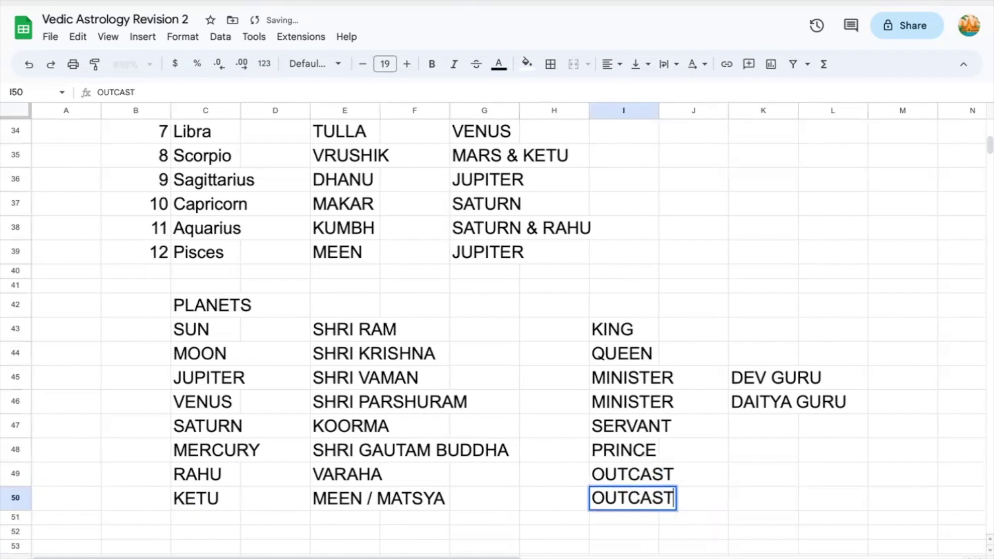
# Enter the note "ONLY HEAD" for Rahu in K49 and "ONLY BODY" for Ketu in K50
pyautogui.click(693, 474)
pyautogui.click(763, 474)
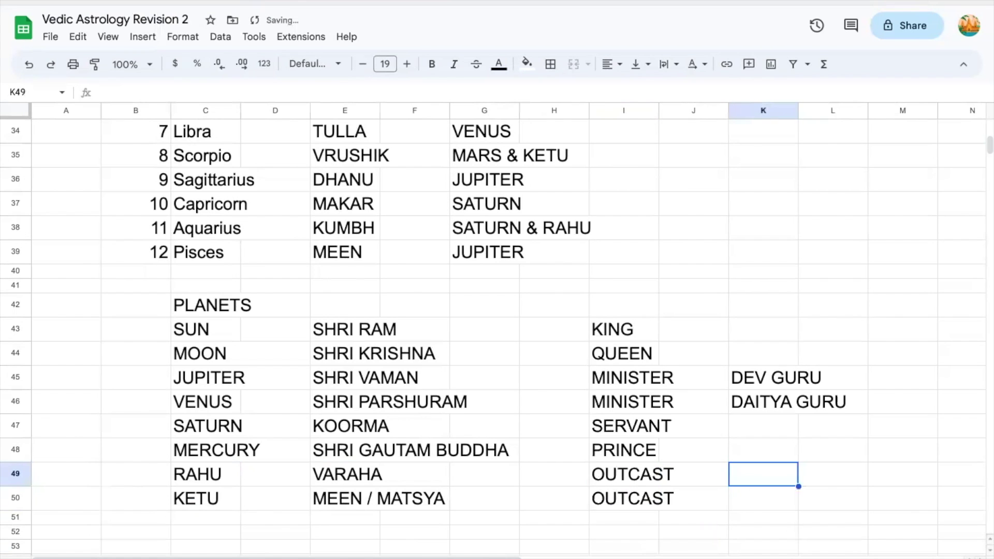
pyautogui.write('ONLY HEAD')
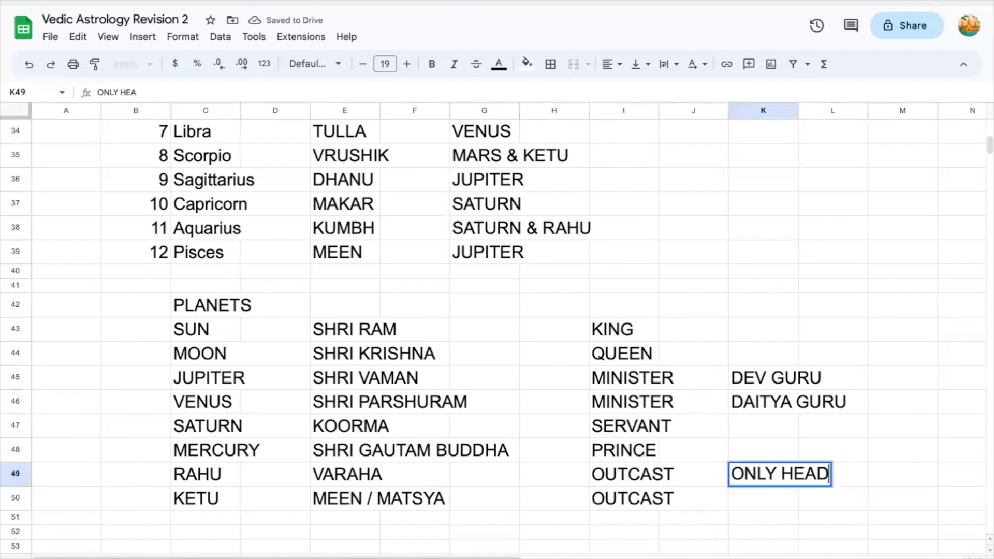
pyautogui.press('Return')
pyautogui.write('ONLY ')
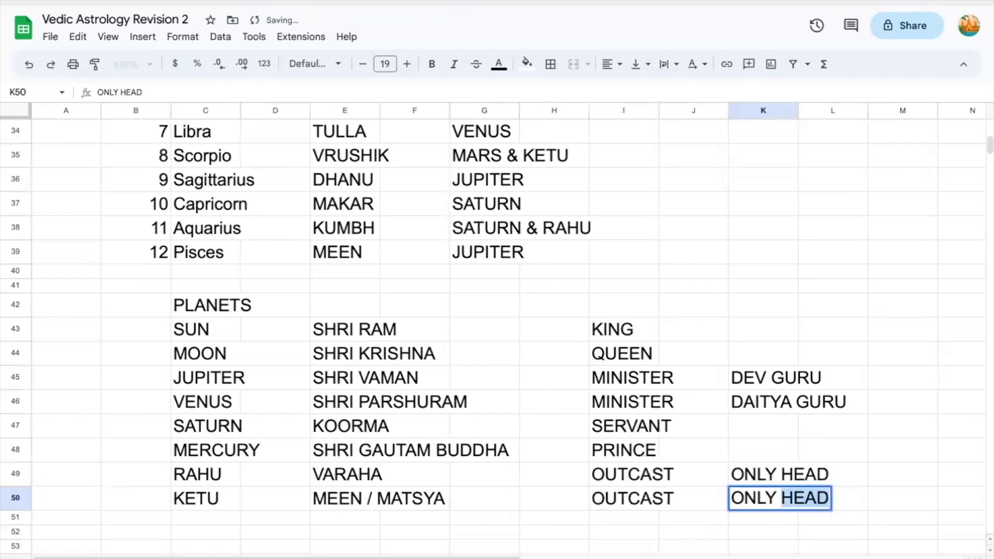
pyautogui.write('BODY')
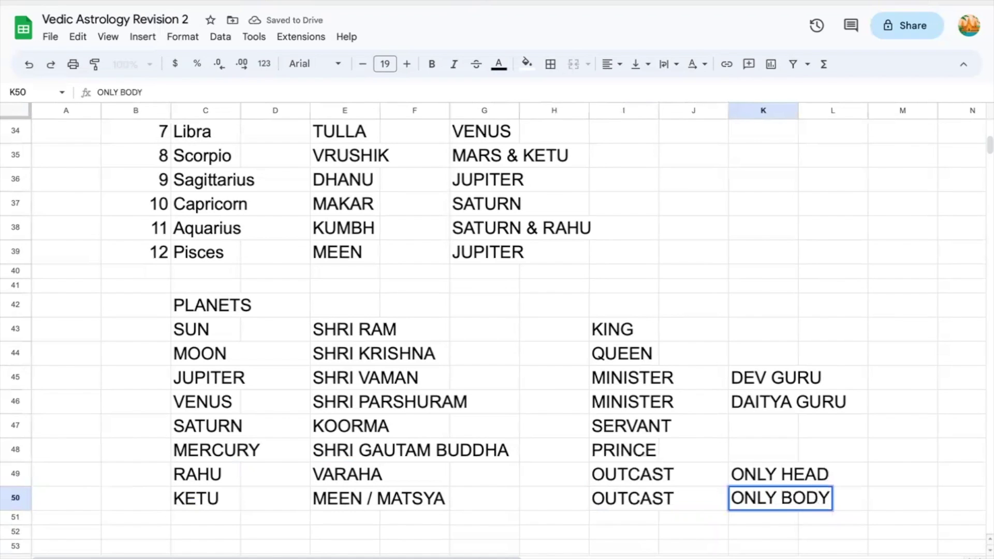
pyautogui.press('Return')
# Merge cells M49:M50 beside Rahu and Ketu and enter "NODES" in the merged cell
pyautogui.press('Up')
pyautogui.press('Up')
pyautogui.press('Right')
pyautogui.press('Right')
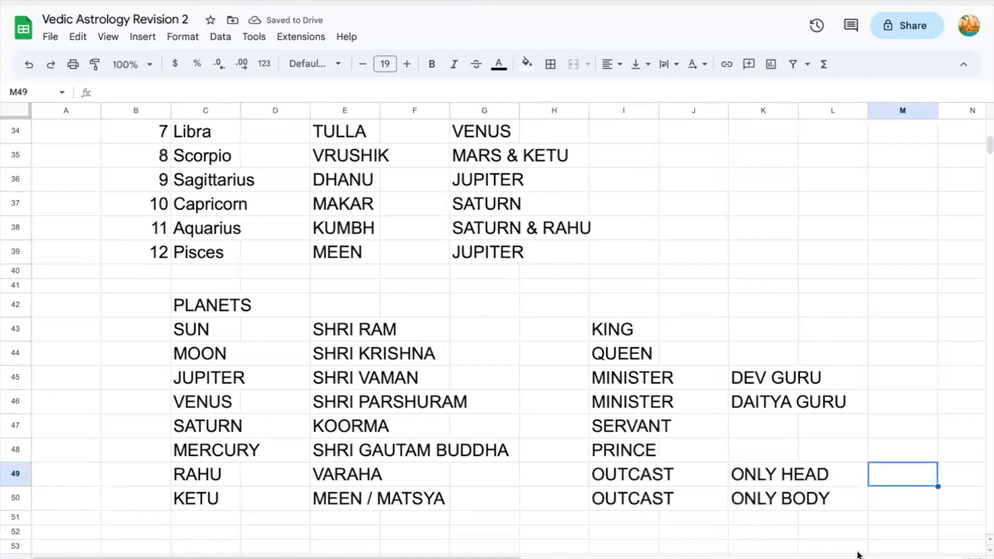
pyautogui.moveTo(900, 482); pyautogui.dragTo(899, 504)
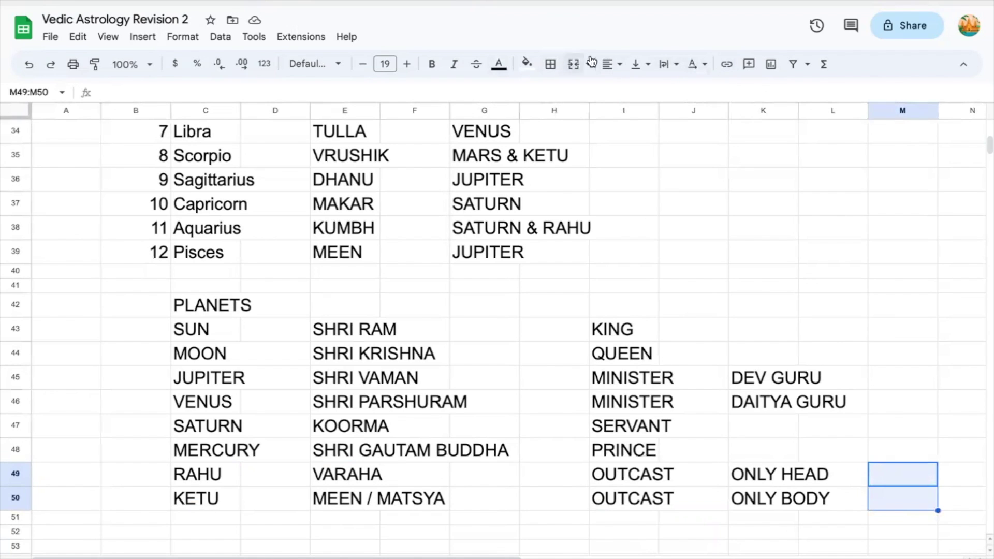
pyautogui.click(574, 62)
pyautogui.click(901, 516)
pyautogui.click(901, 479)
pyautogui.write('NODES')
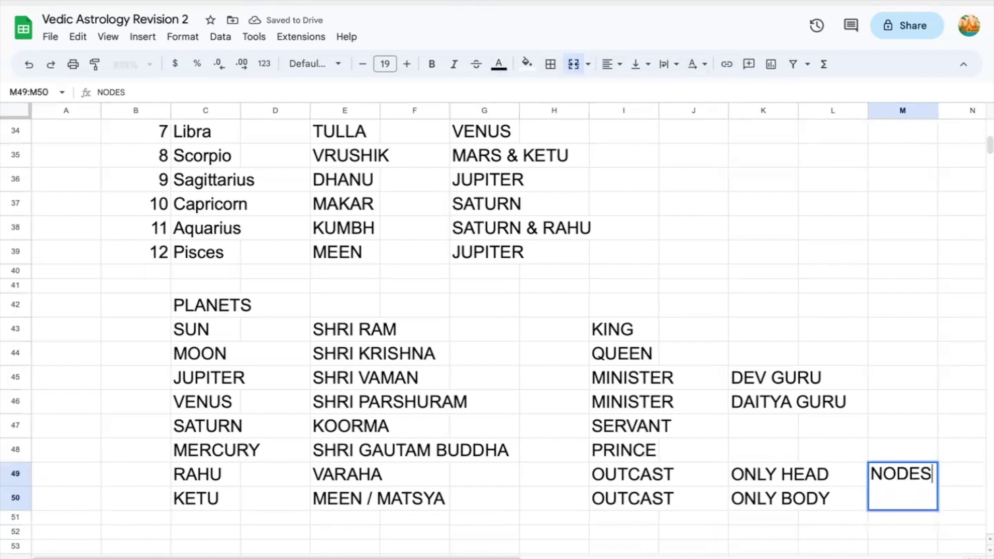
pyautogui.press('Return')
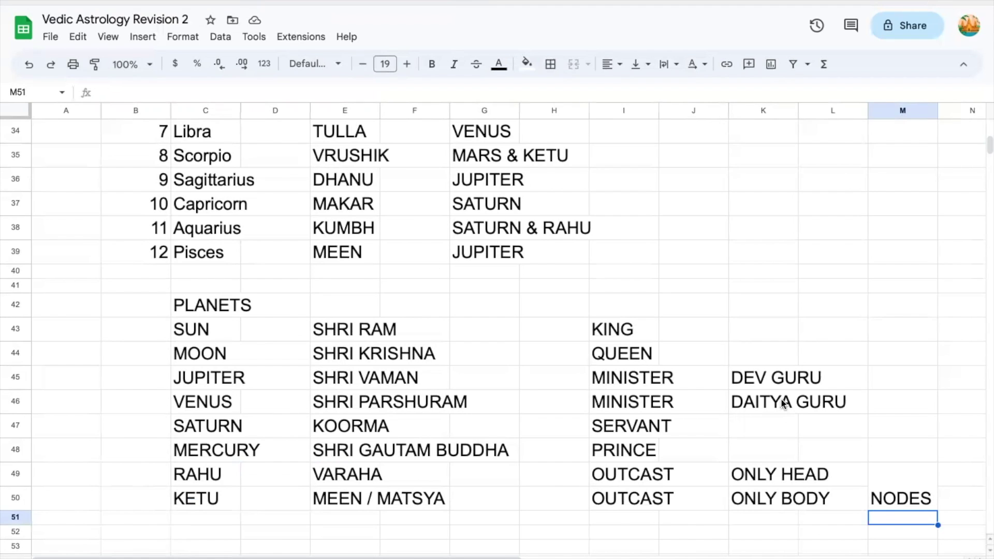
pyautogui.scroll(-1, 101, 405)
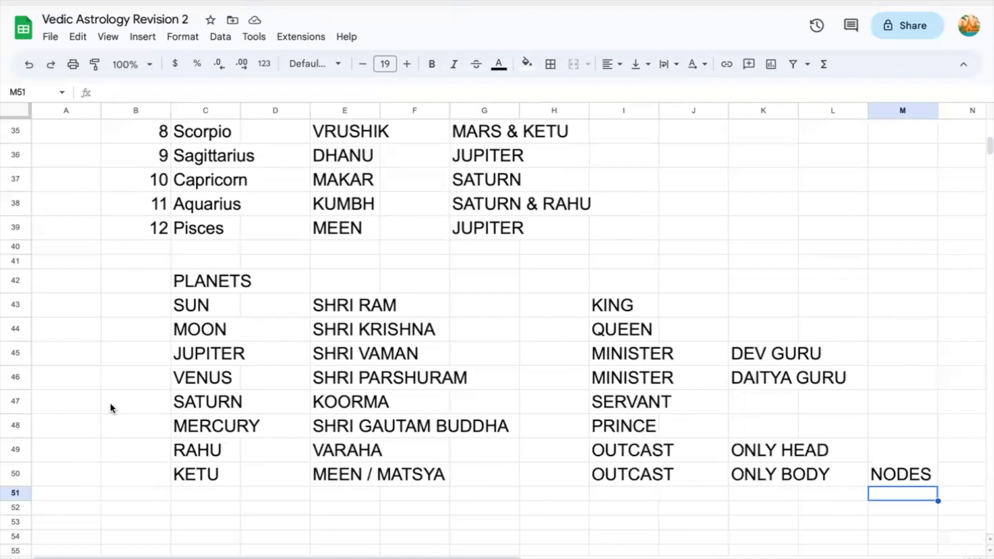
pyautogui.click(212, 505)
pyautogui.scroll(-1, 212, 510)
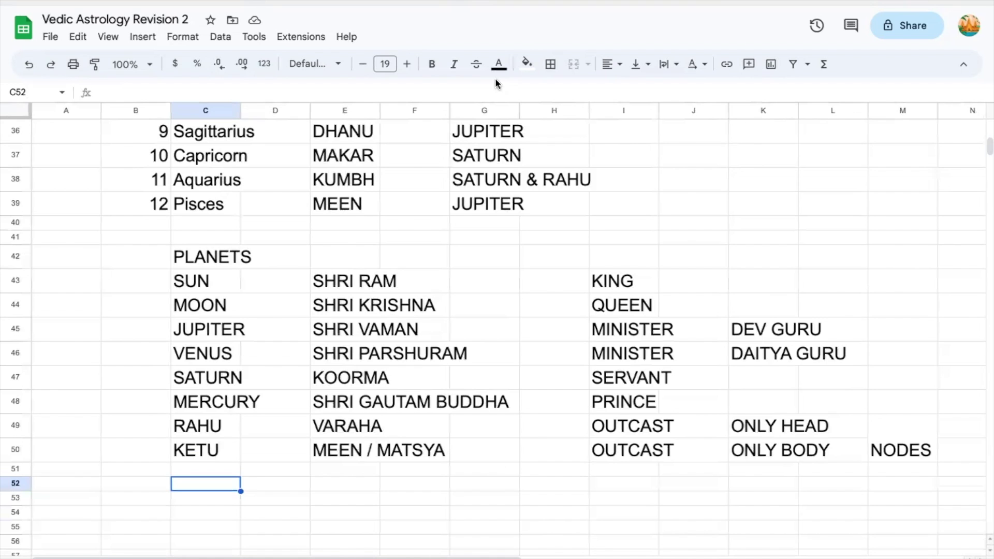
pyautogui.click(696, 155)
pyautogui.scroll(10, 665, 225)
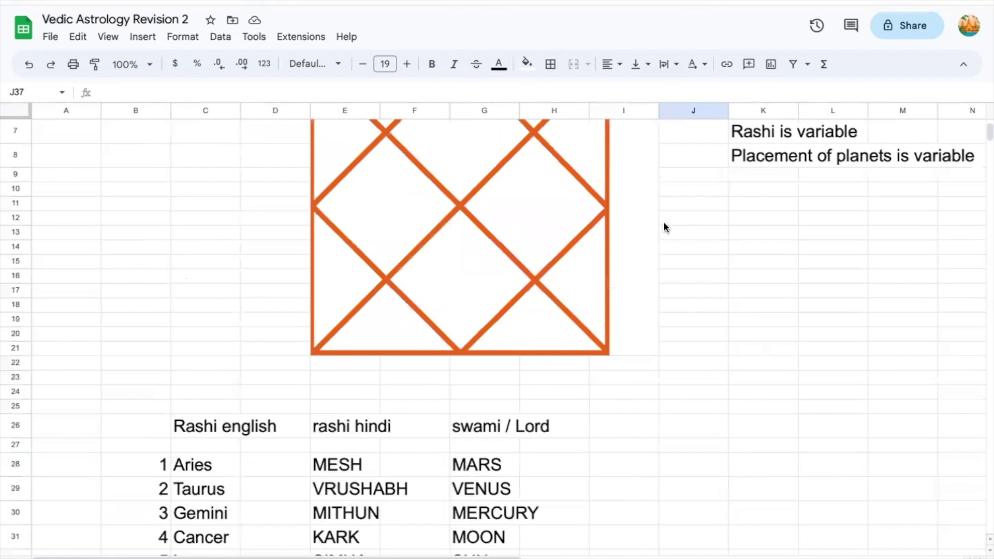
pyautogui.scroll(2, 788, 202)
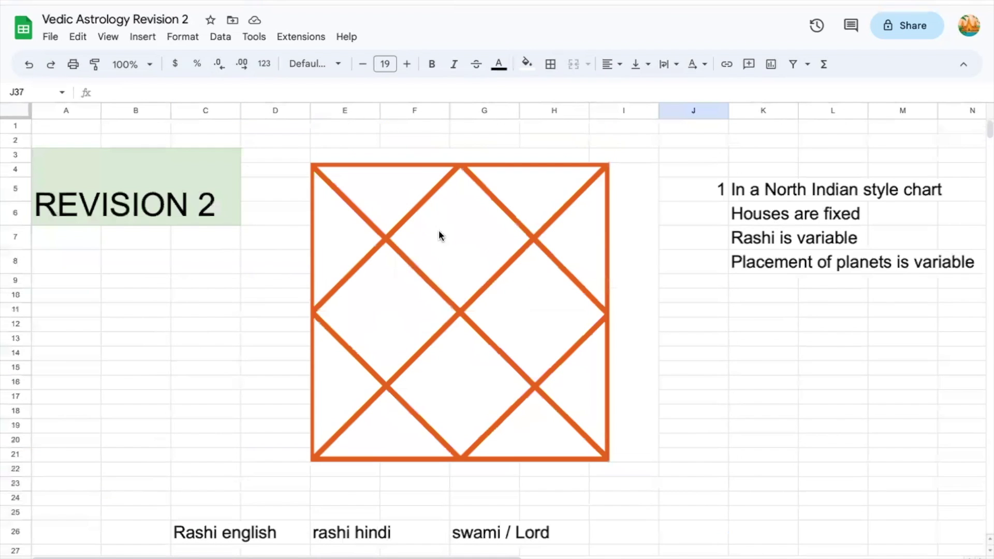